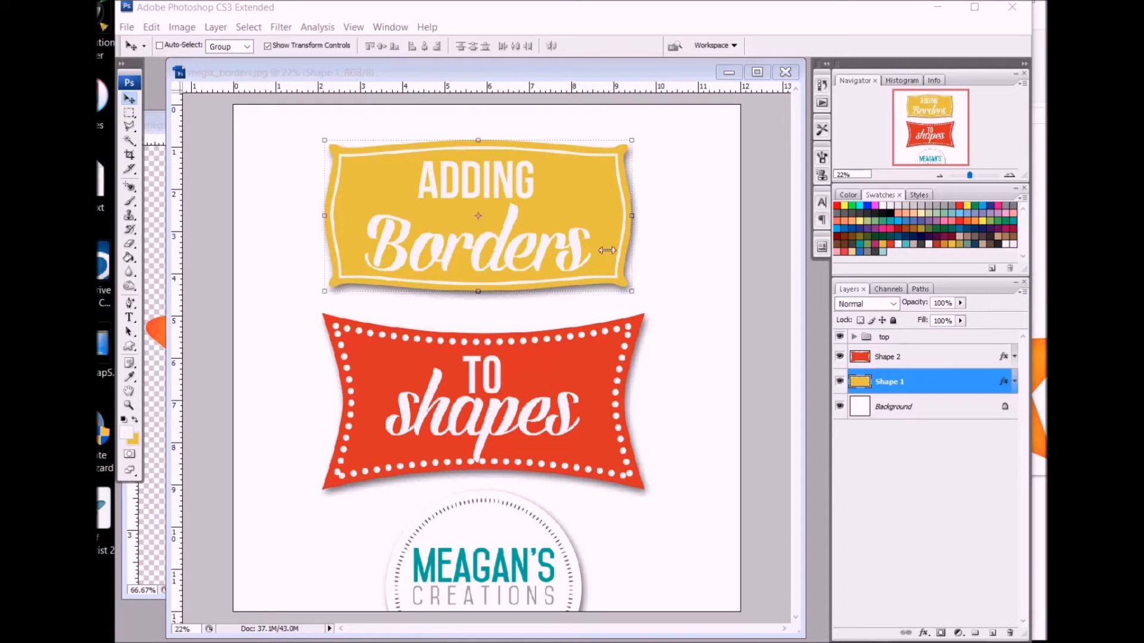
Hide the top layer group in megsc_borders.jpg and make the Shape 2 layer active.
click(567, 76)
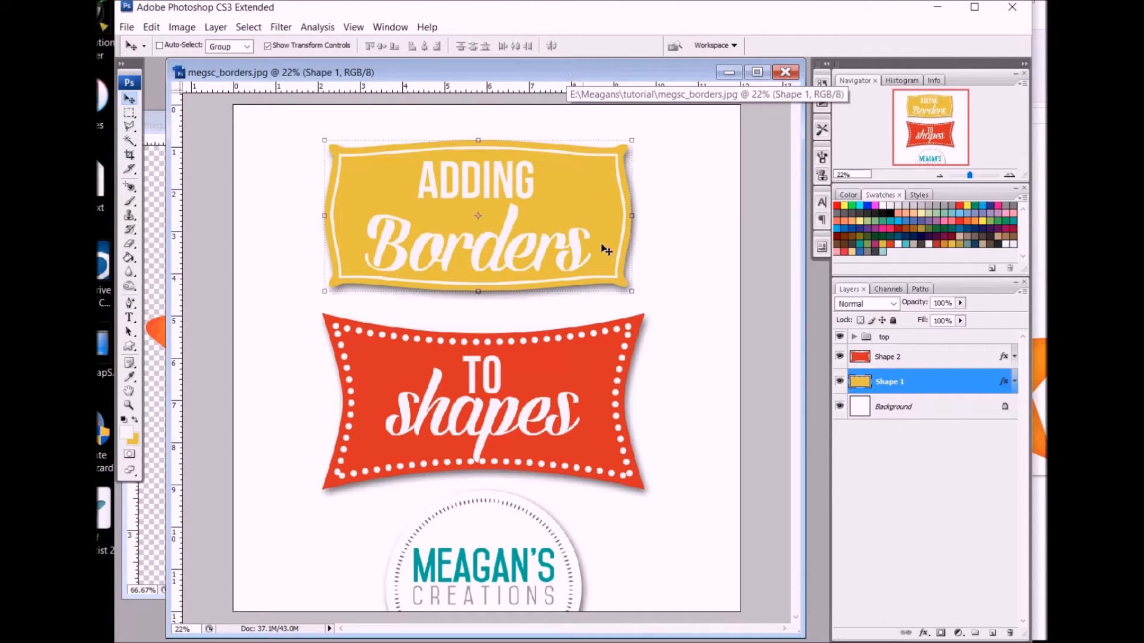
click(840, 337)
click(892, 360)
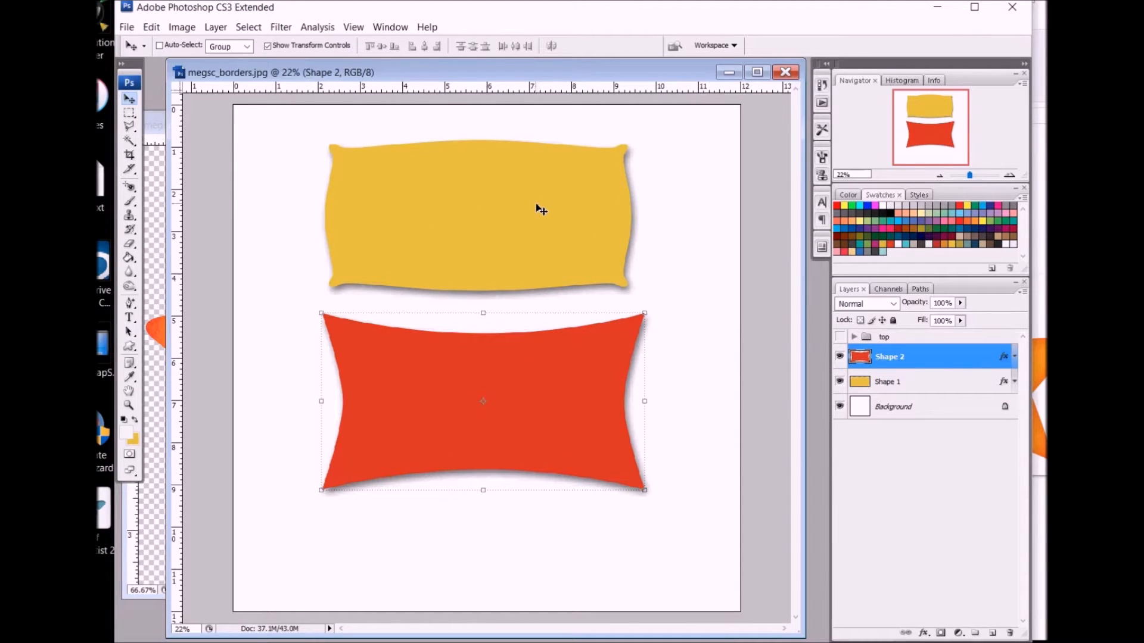
Try to select the orange star in megsc_scrub_star2.png with the Magic Wand at tolerance 32, and deselect it.
click(159, 125)
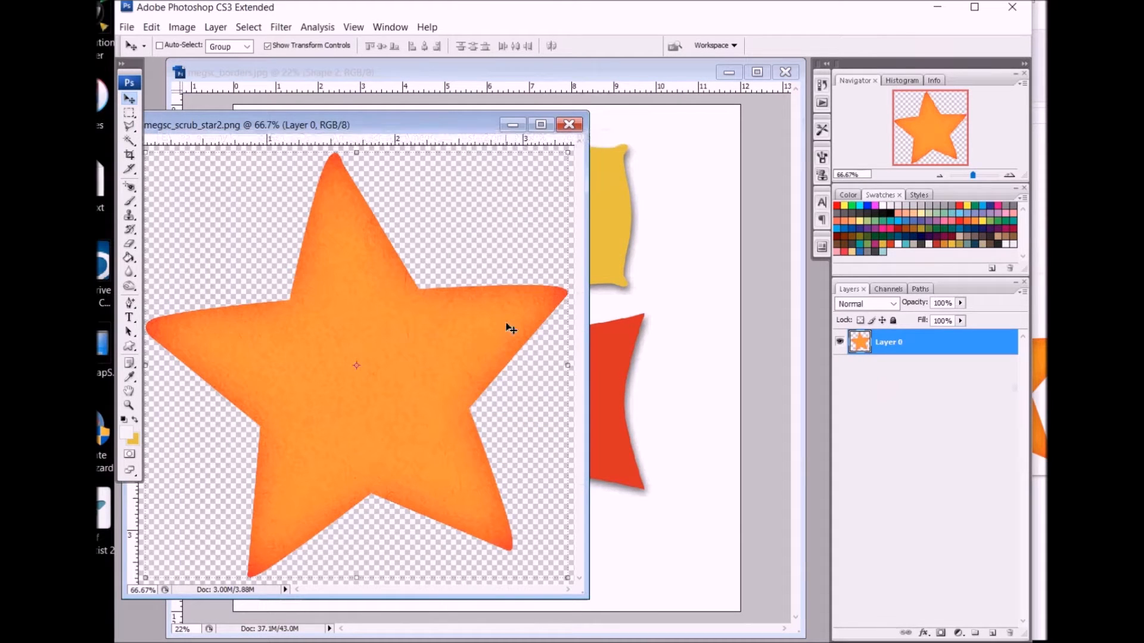
click(130, 142)
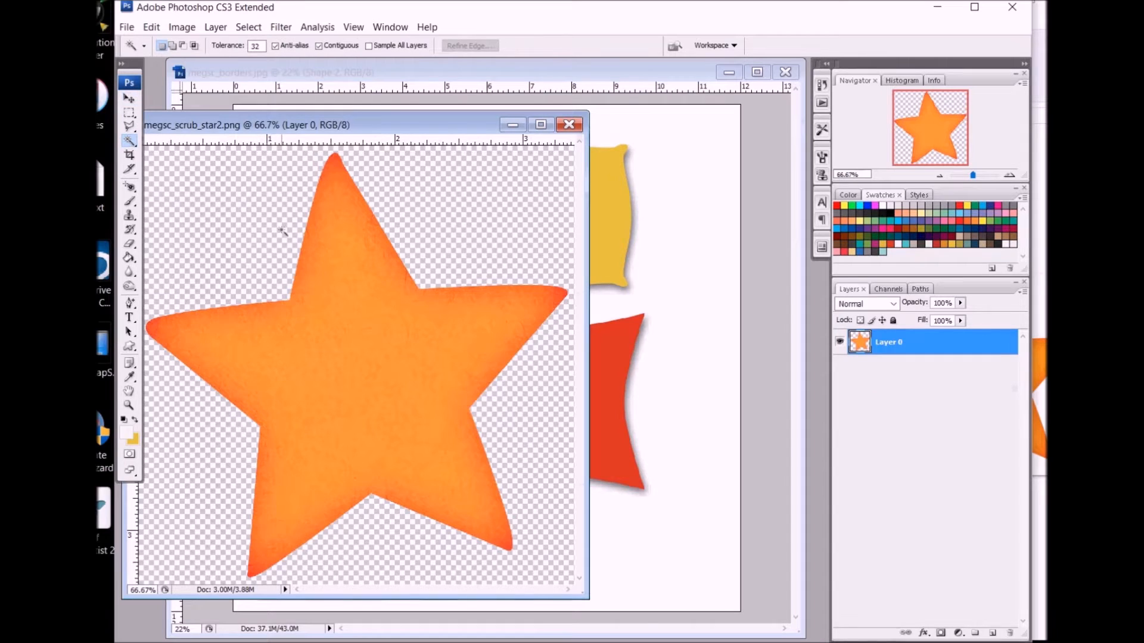
click(341, 301)
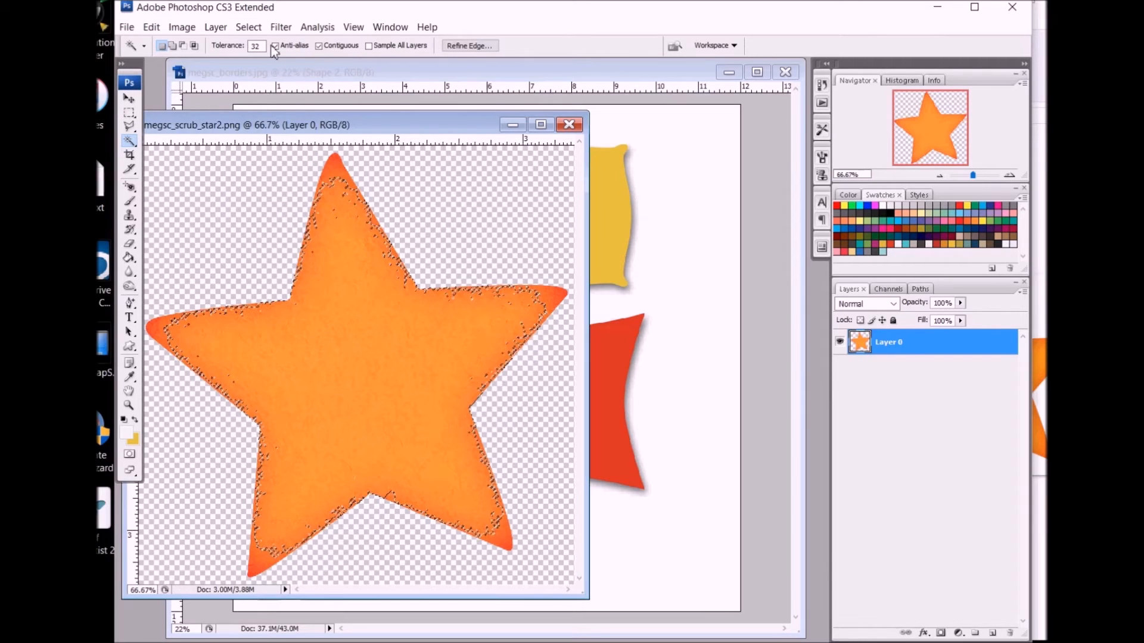
click(248, 27)
click(232, 56)
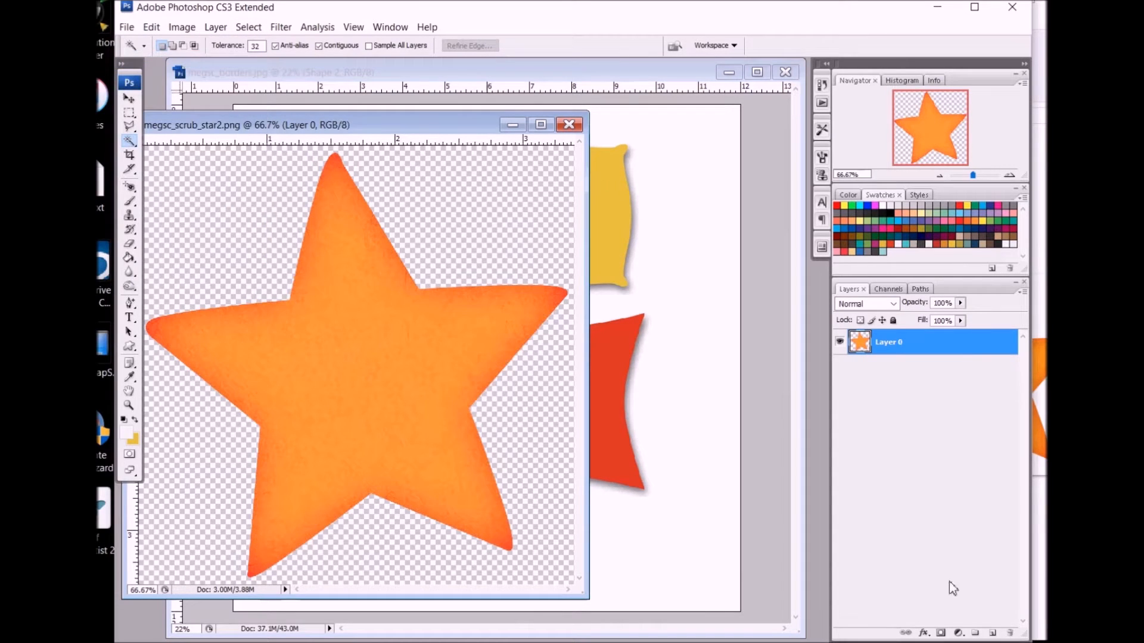
Duplicate the orange star's layer within megsc_scrub_star2.png.
right_click(913, 344)
click(935, 72)
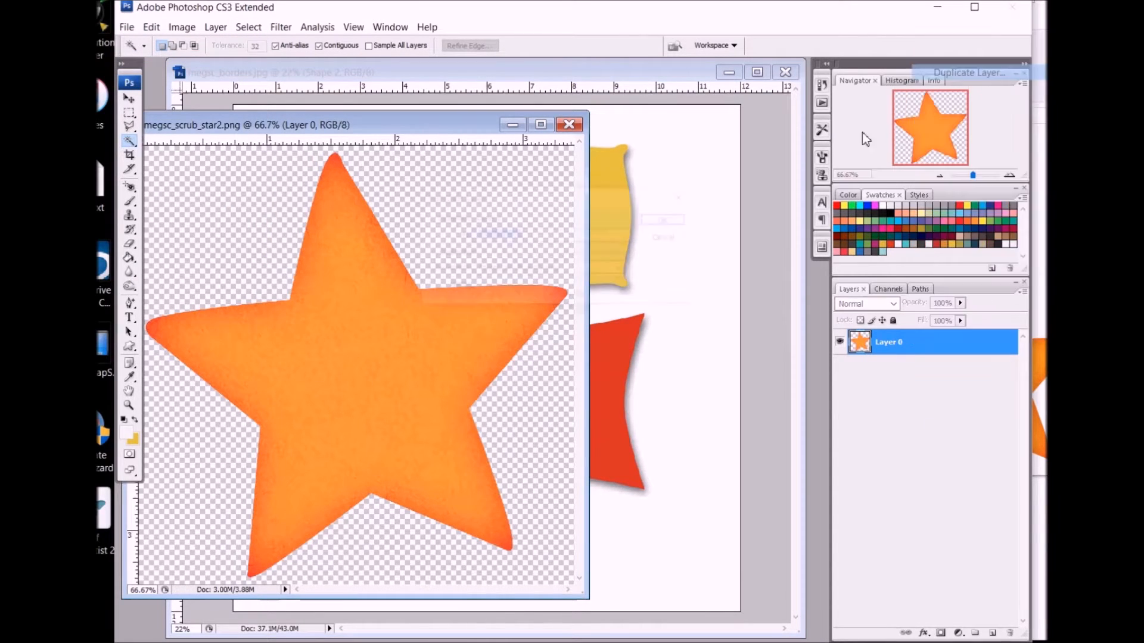
click(687, 219)
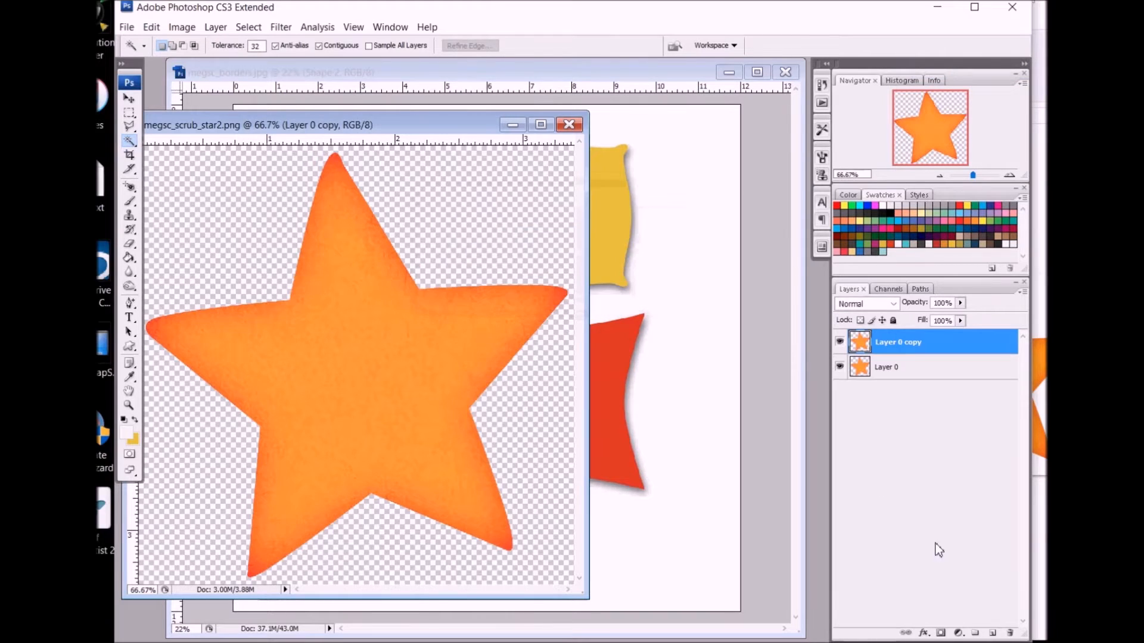
Fill a new layer with white using the Paint Bucket, clip it to the duplicated star layer and merge it down.
click(992, 632)
click(136, 256)
click(271, 266)
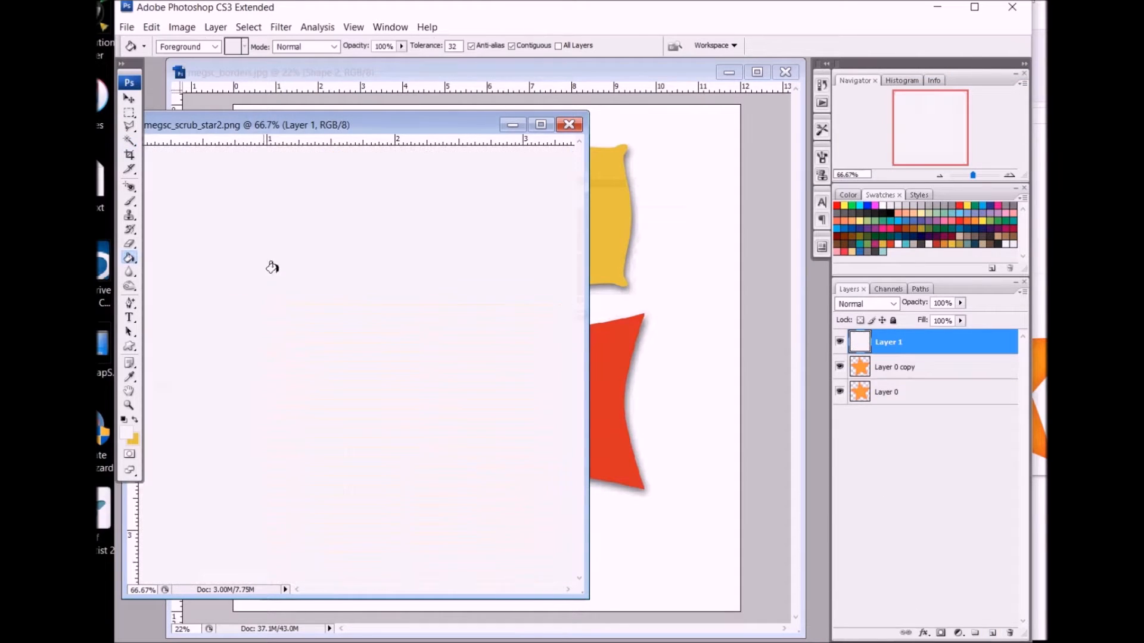
right_click(943, 340)
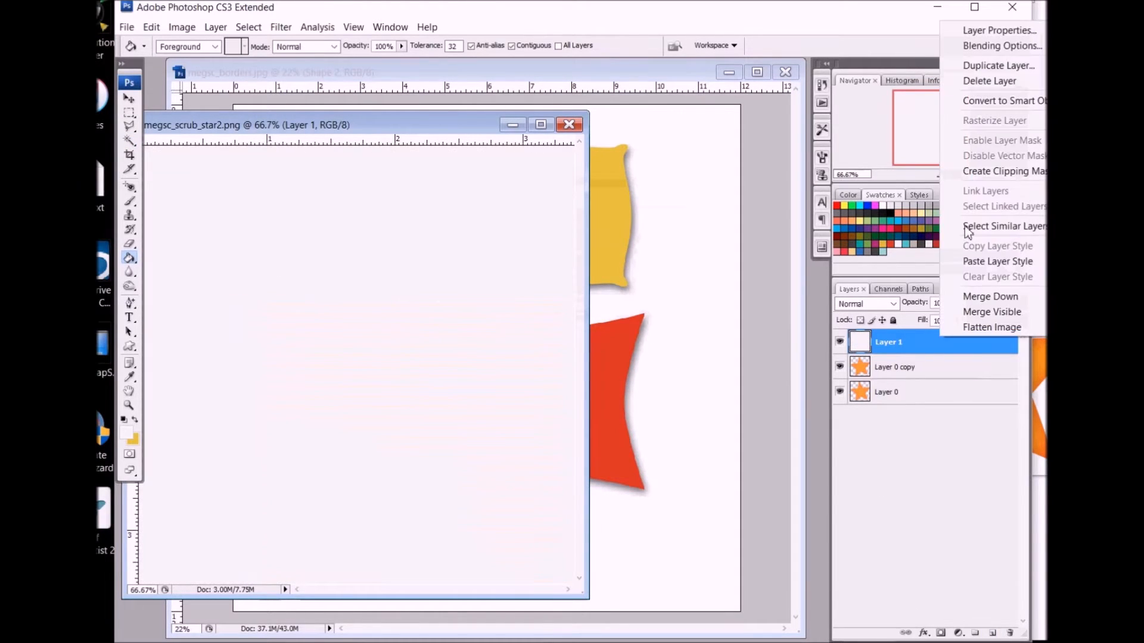
click(977, 172)
right_click(915, 343)
click(959, 298)
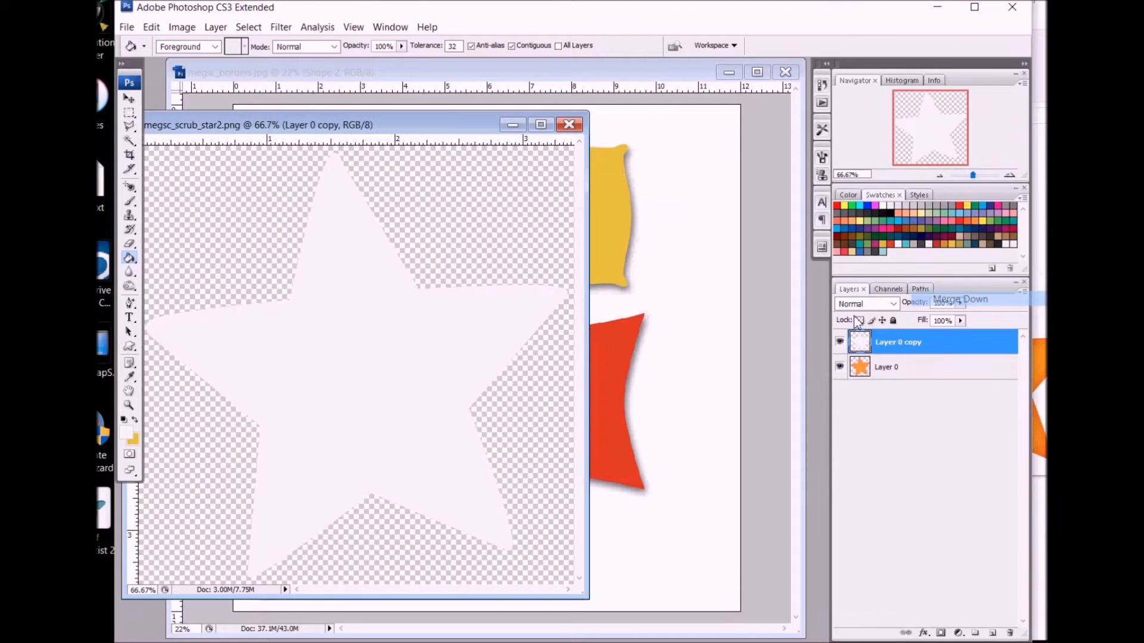
Select the white star with the Magic Wand and hide its layer, keeping the selection around the orange star.
click(130, 141)
click(364, 309)
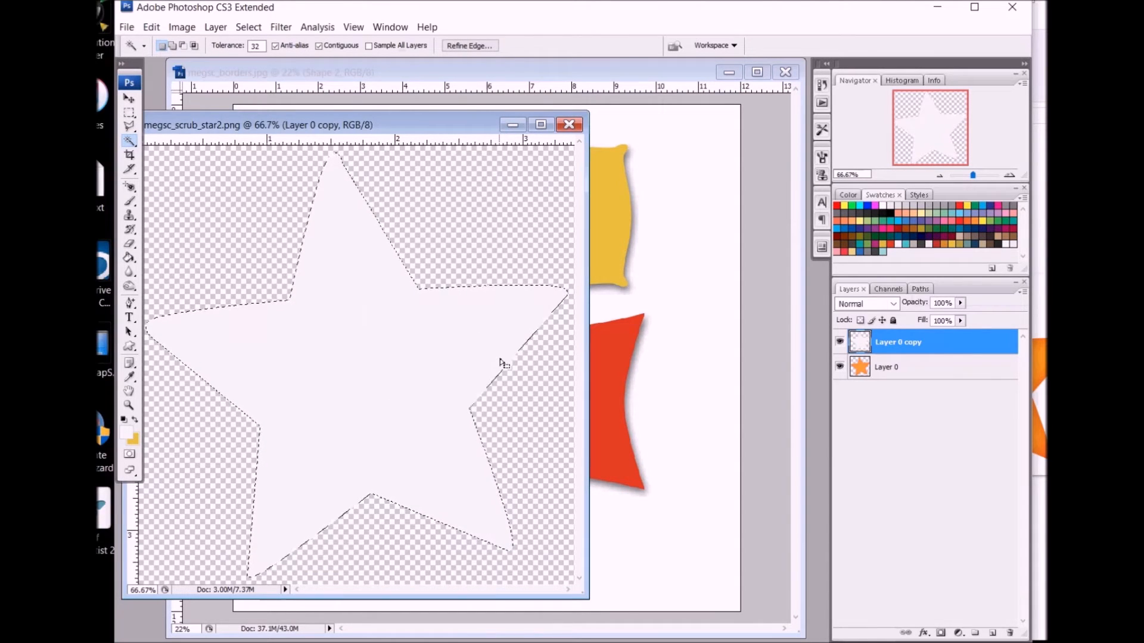
click(841, 343)
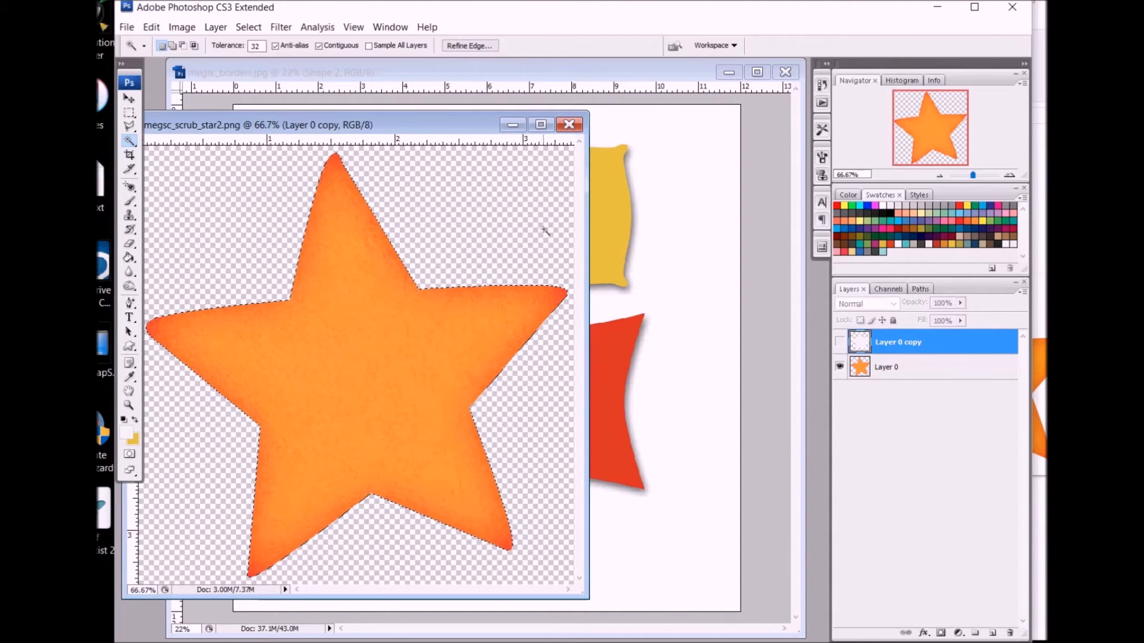
Close megsc_scrub_star2.png without saving the changes.
click(569, 124)
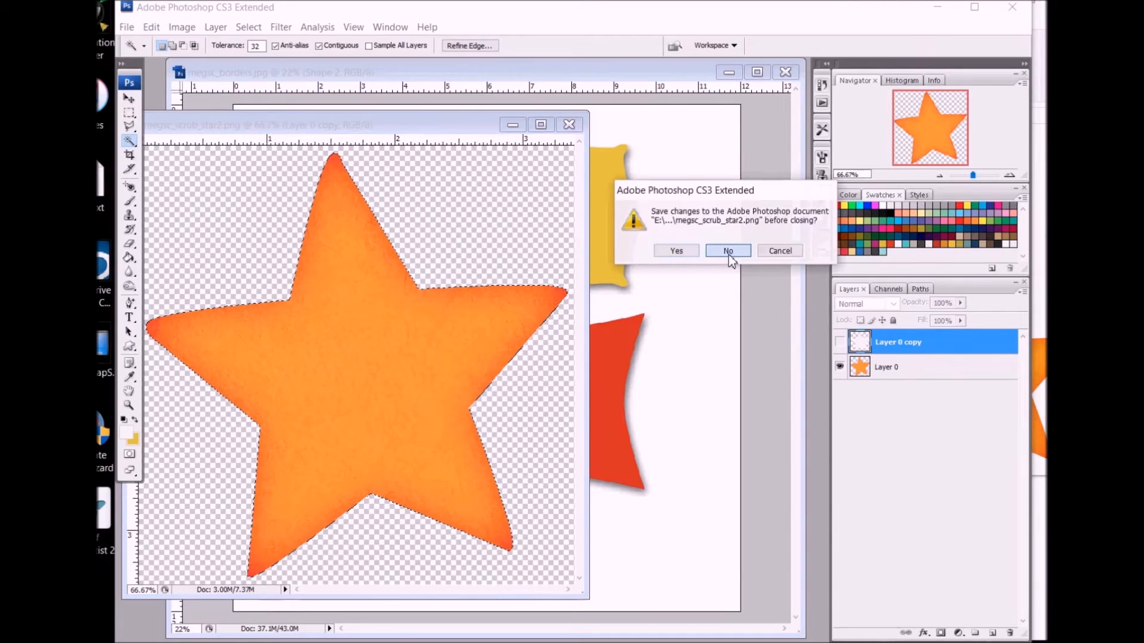
click(728, 251)
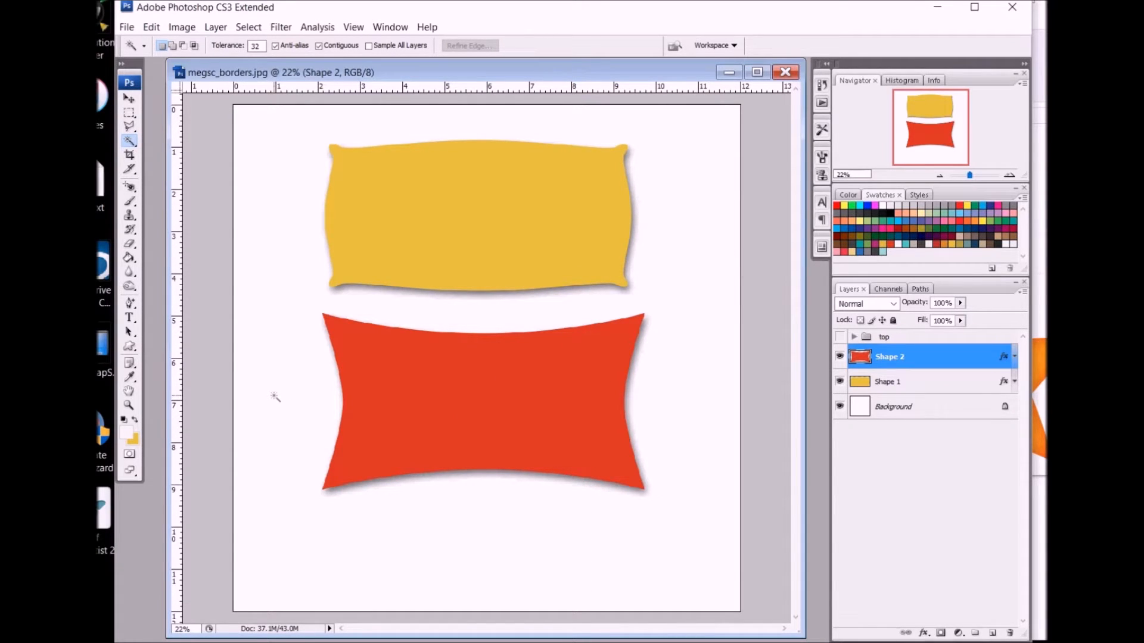
Hide the Shape 2 layer and select the yellow shape on the Shape 1 layer with the Magic Wand.
click(840, 356)
click(894, 382)
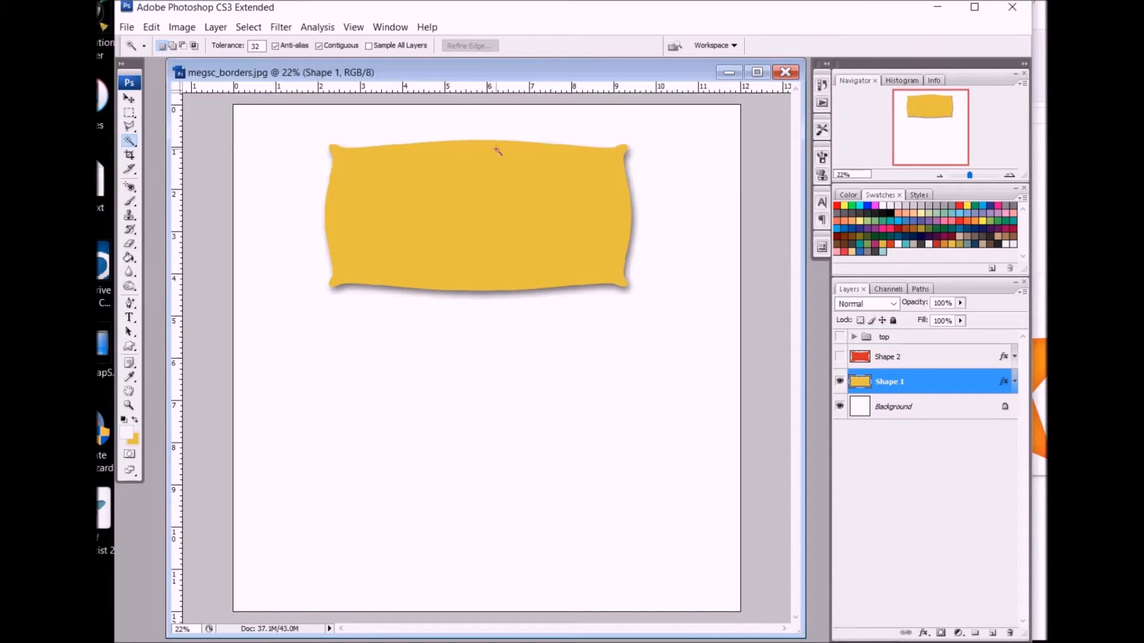
click(403, 201)
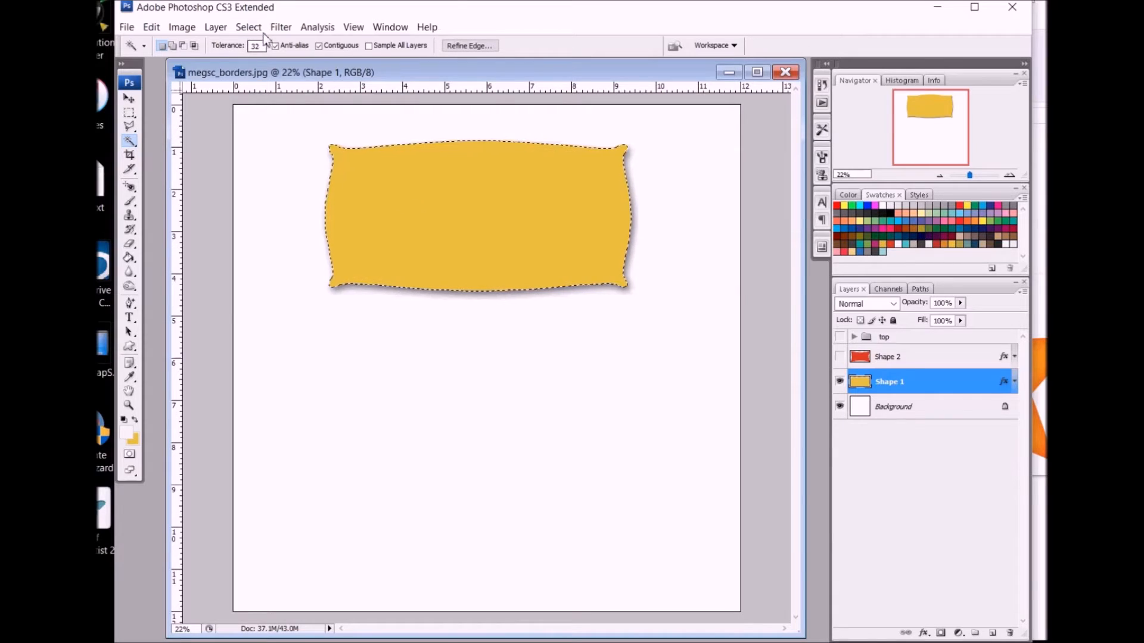
Contract the selection so that it sits inset from the yellow shape's edge.
click(264, 28)
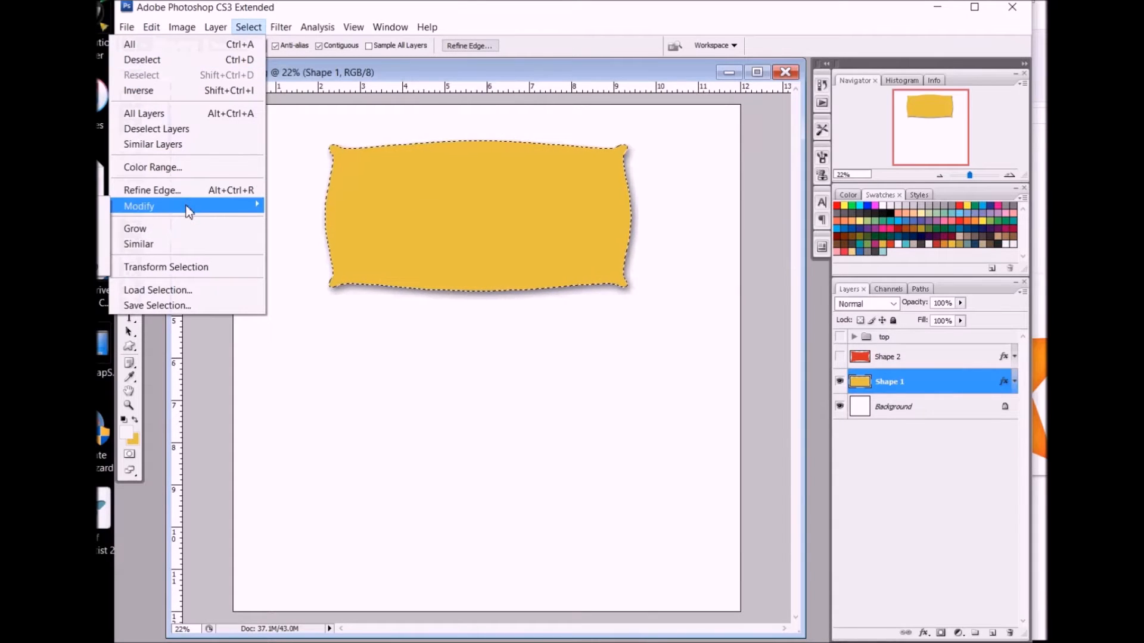
click(103, 251)
click(606, 235)
drag(347, 6, 482, 13)
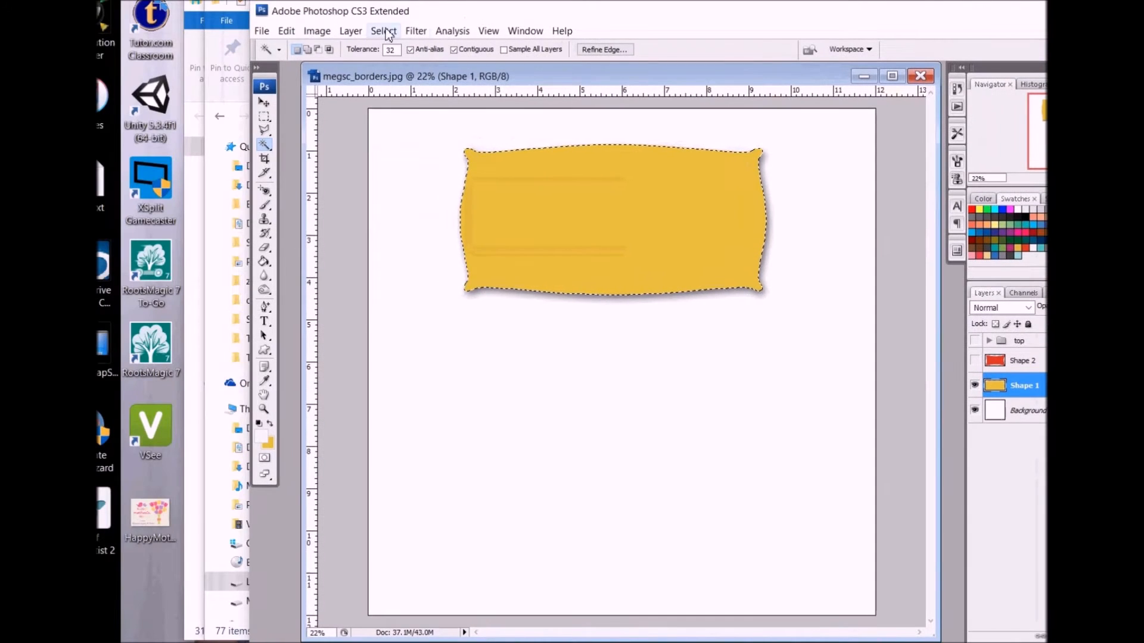
click(383, 31)
mouse_move(301, 211)
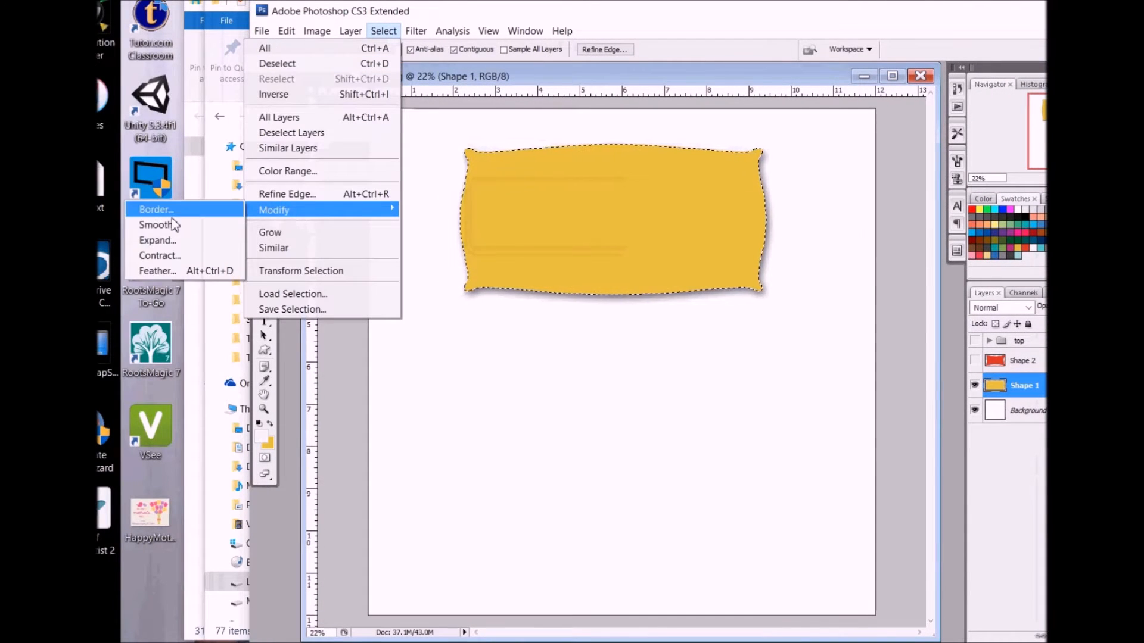
click(159, 256)
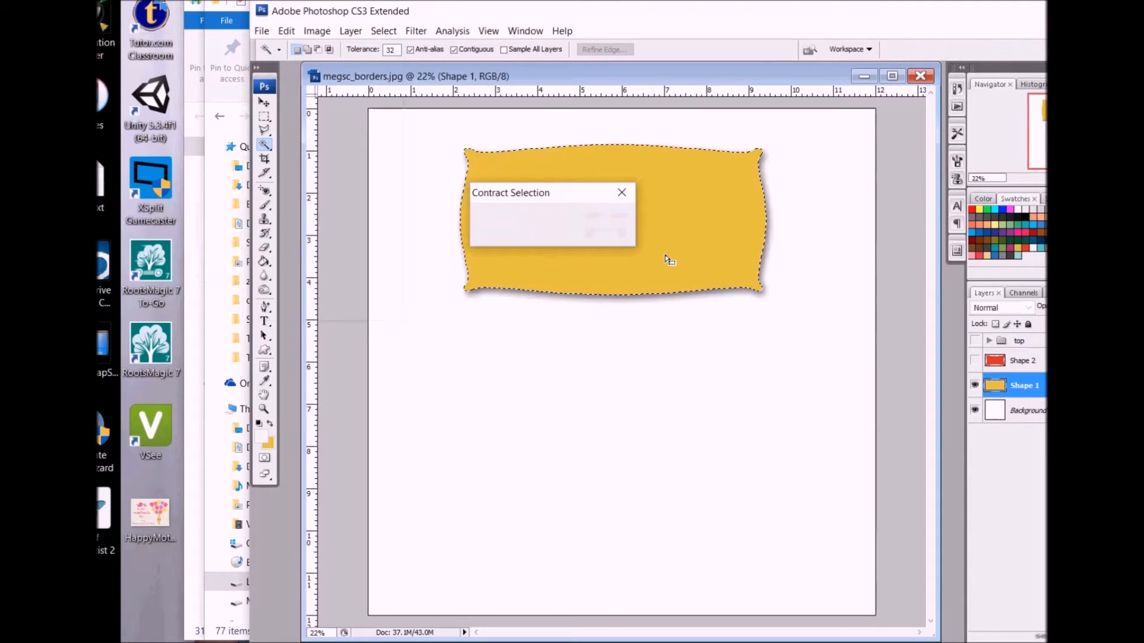
key(Return)
drag(726, 21, 592, 16)
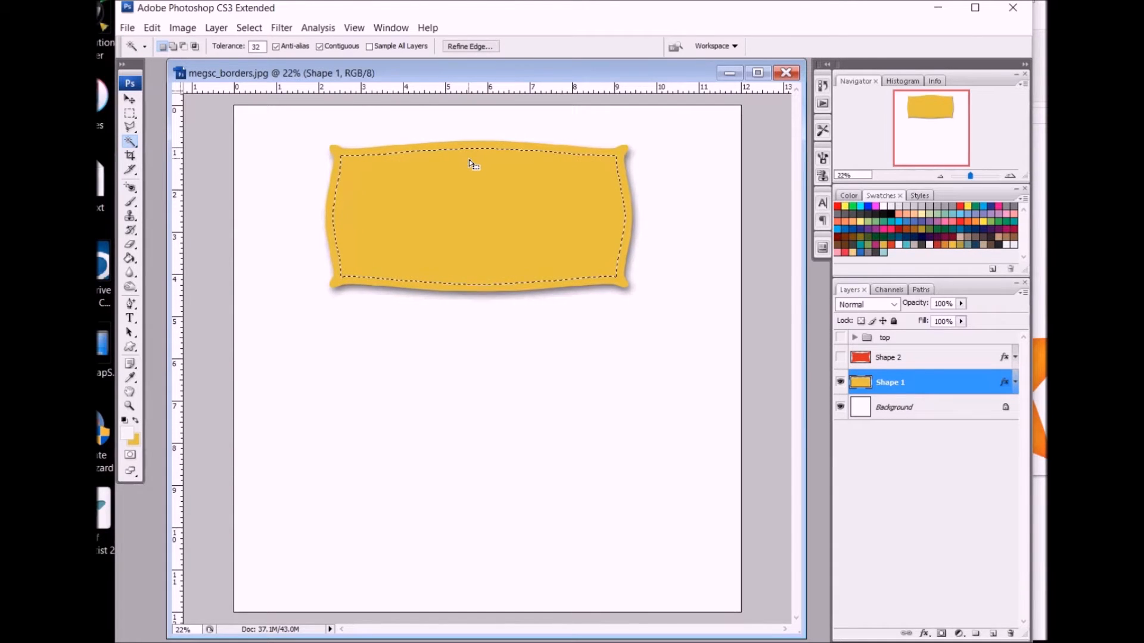
Add a new layer above Shape 1 and convert the contracted selection into a work path.
click(993, 634)
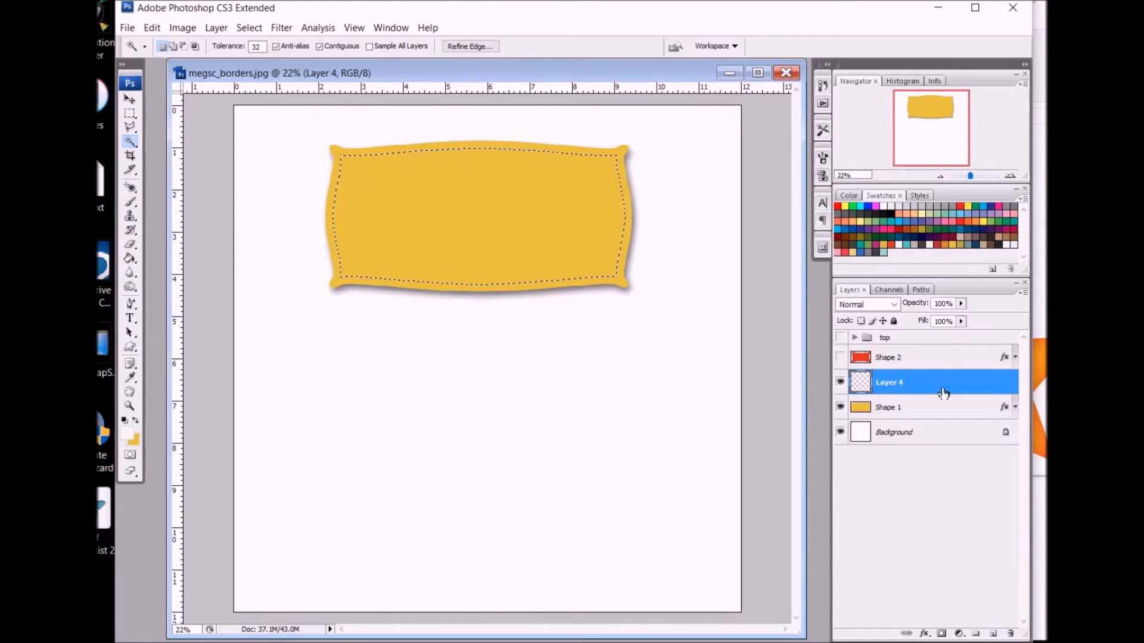
click(921, 290)
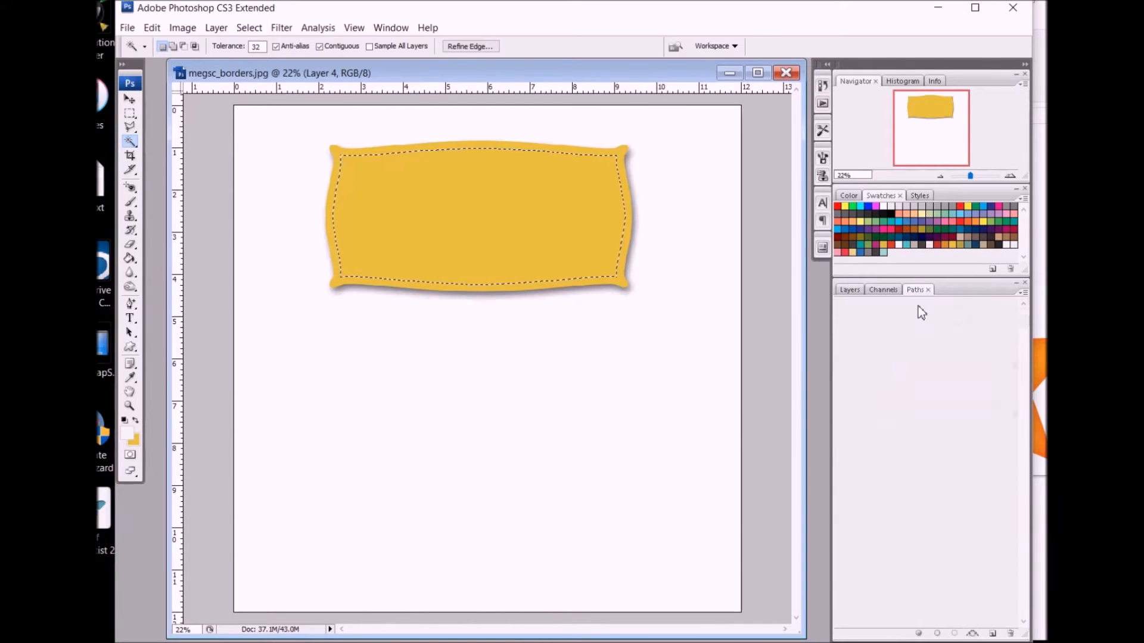
click(976, 635)
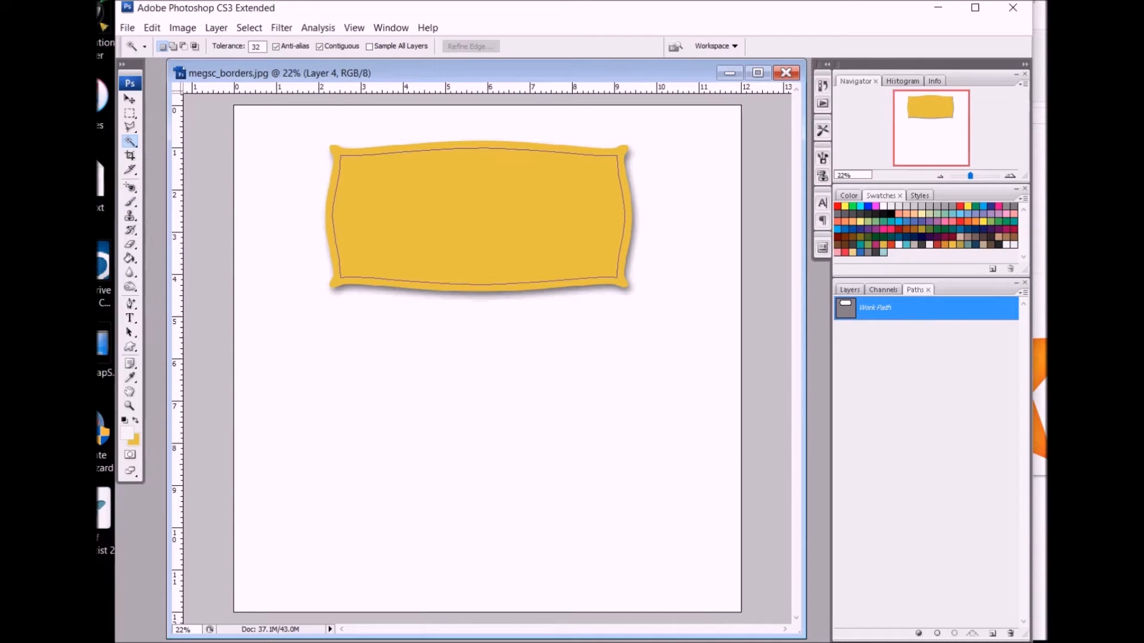
click(850, 290)
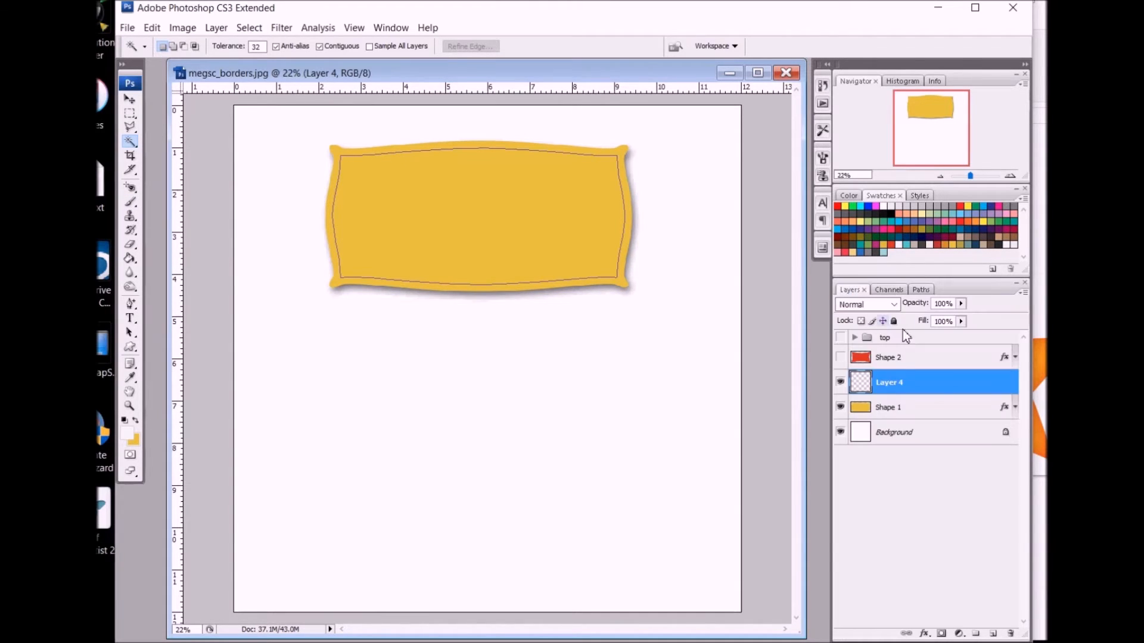
click(913, 290)
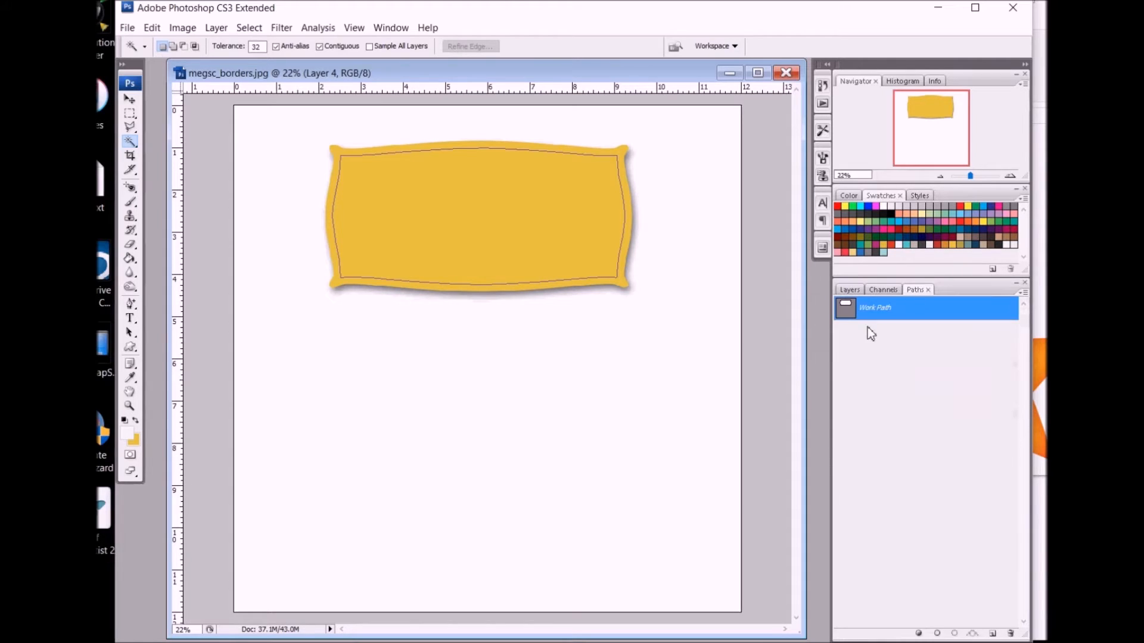
Set the 24 px Brush's Shape Dynamics to 0% Angle Jitter and 0% Roundness Jitter, and lower its Minimum Roundness.
click(131, 203)
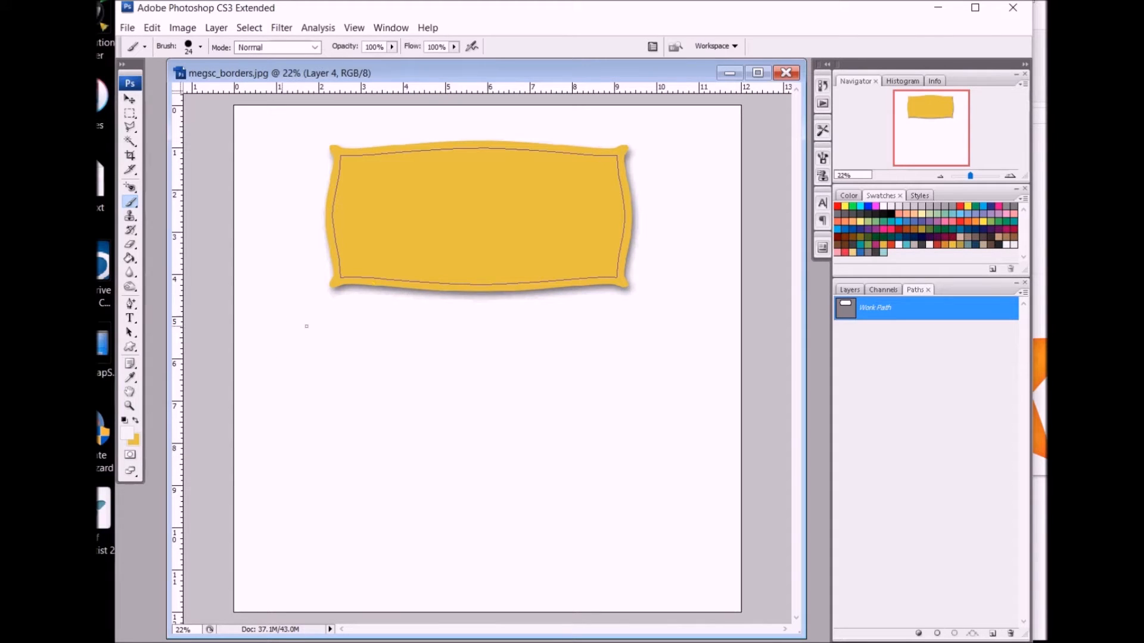
click(201, 46)
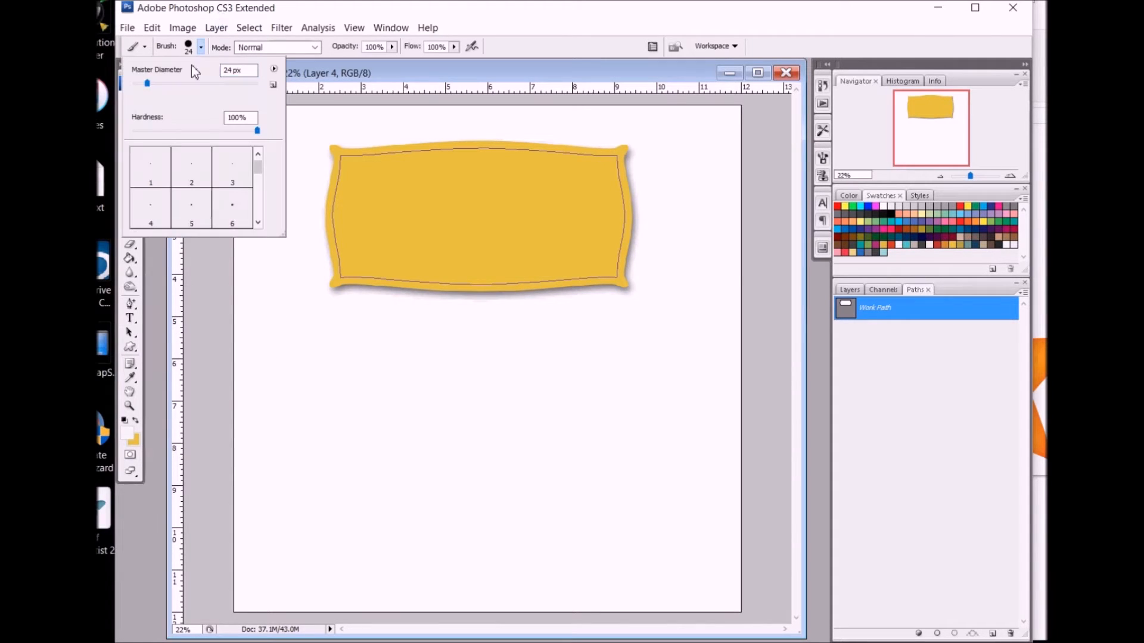
scroll(238, 190, down, 2)
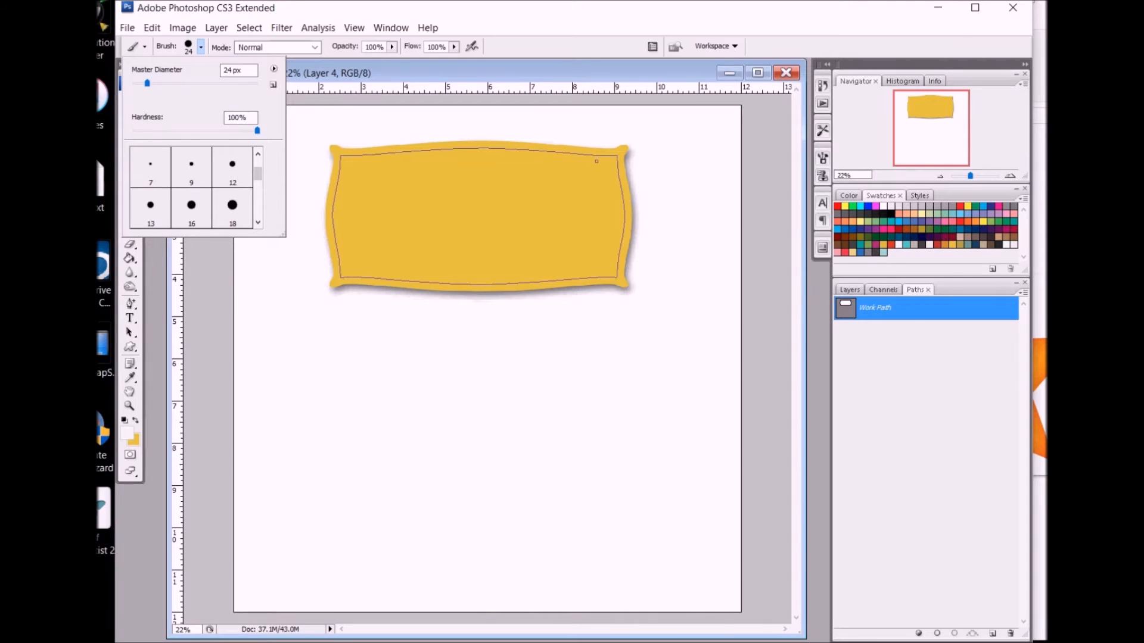
click(824, 158)
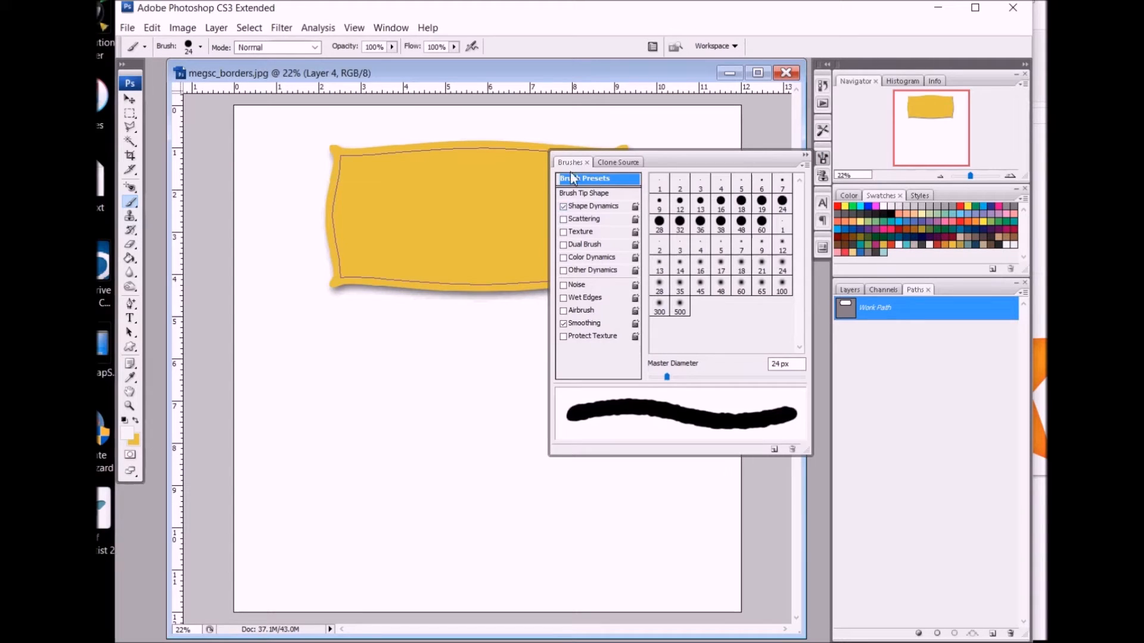
click(587, 206)
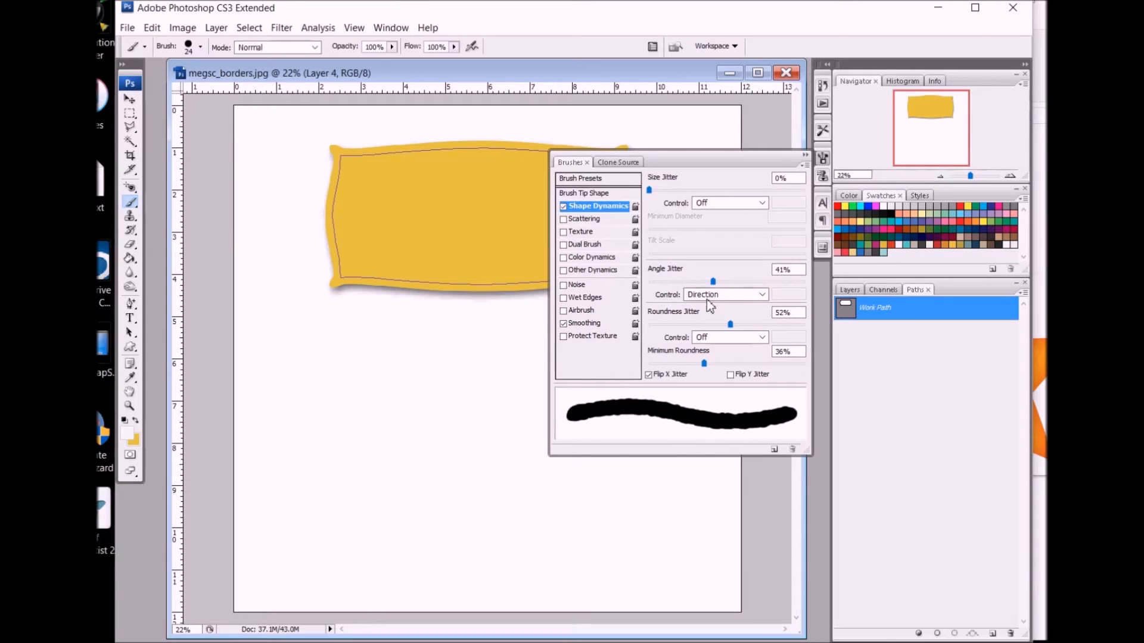
drag(712, 281, 651, 286)
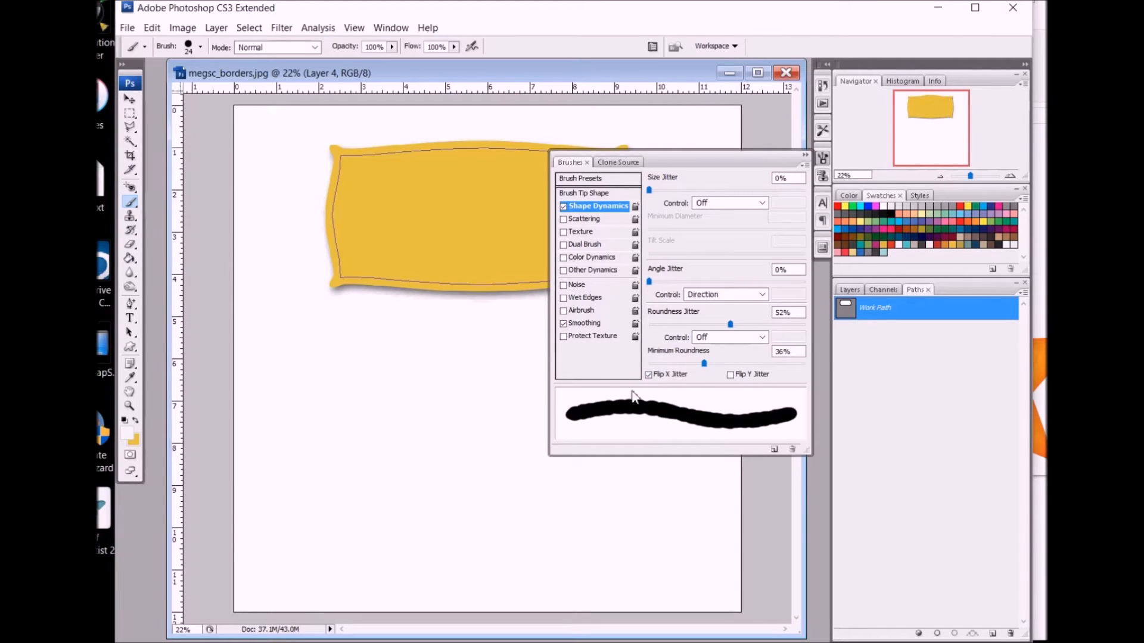
drag(704, 363, 645, 370)
drag(730, 324, 649, 326)
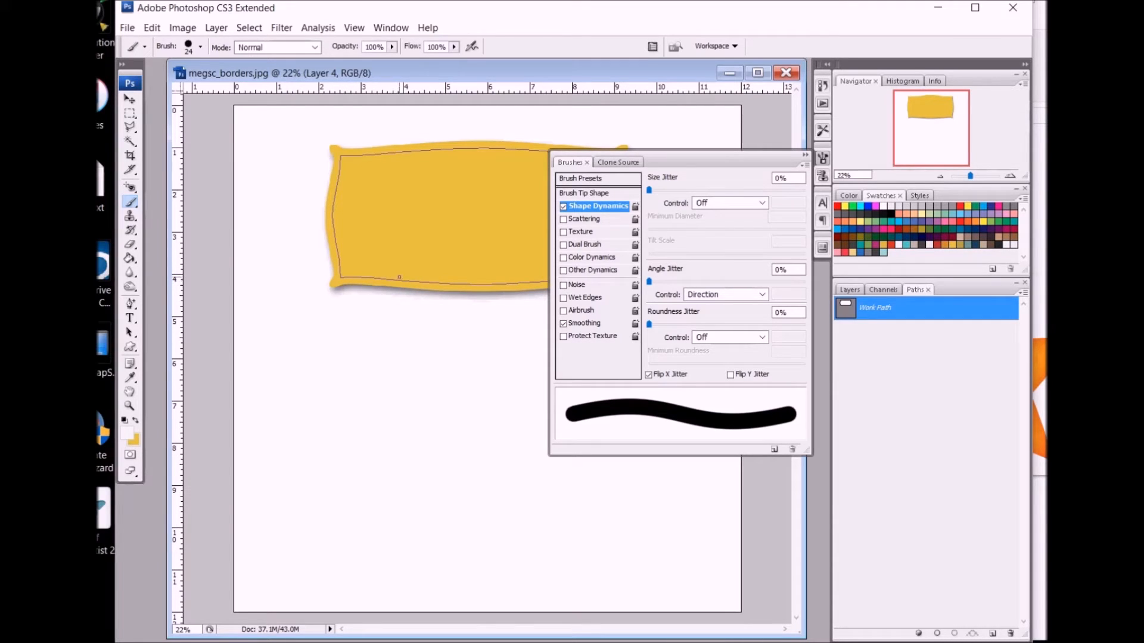
Stroke the work path on the new layer with the white 24 px brush.
click(945, 638)
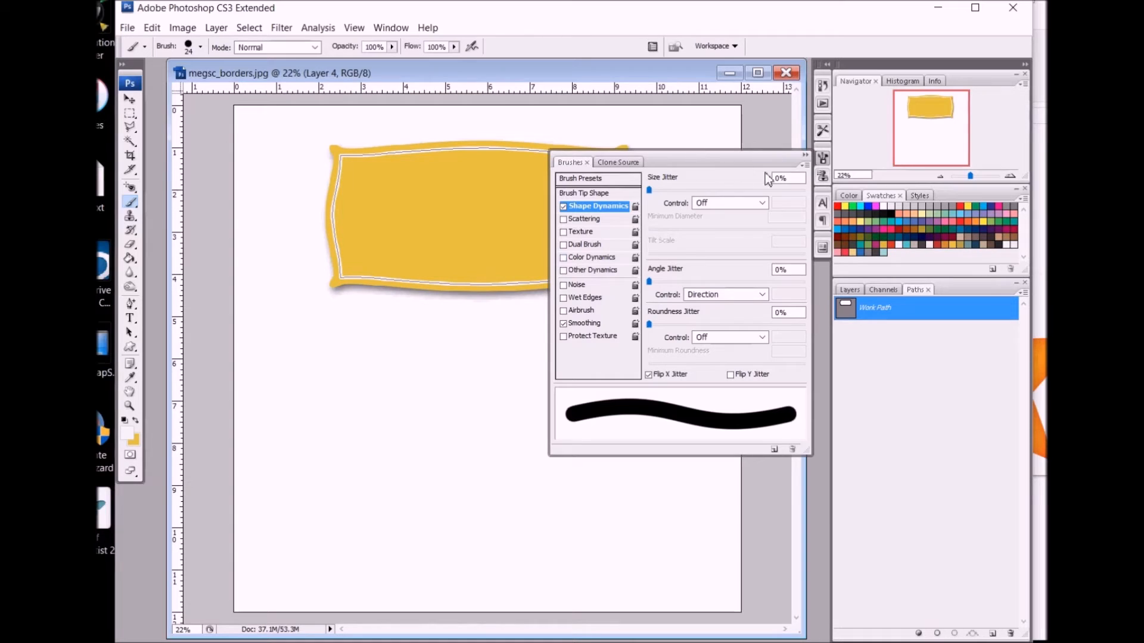
Add an empty layer directly above Layer 4 and hide Layer 4, which holds the white border line.
click(805, 156)
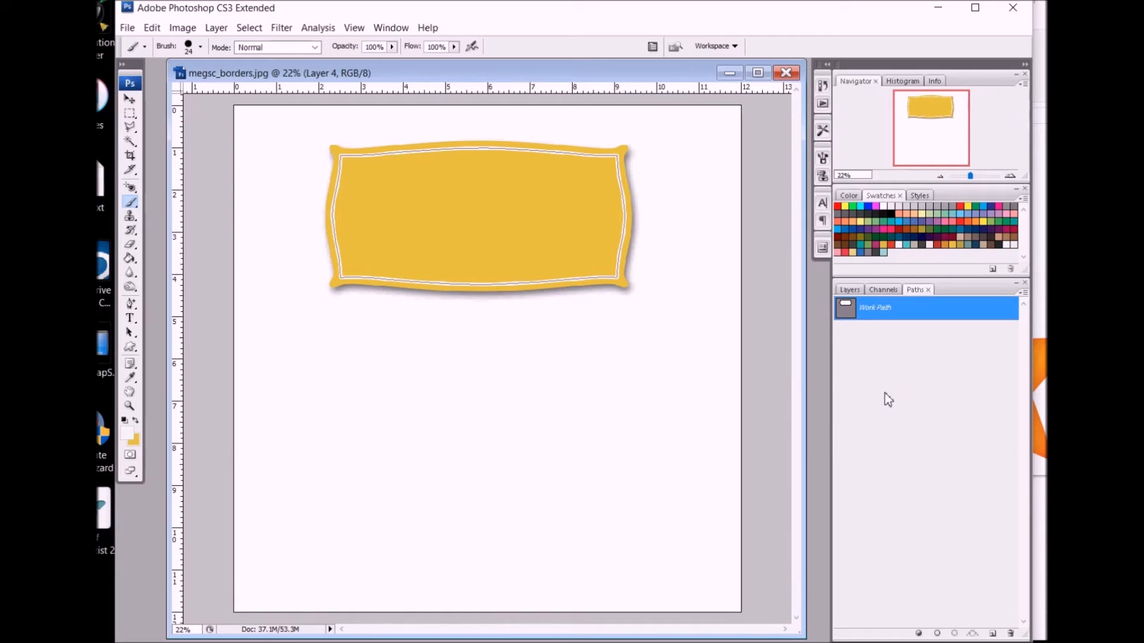
click(850, 291)
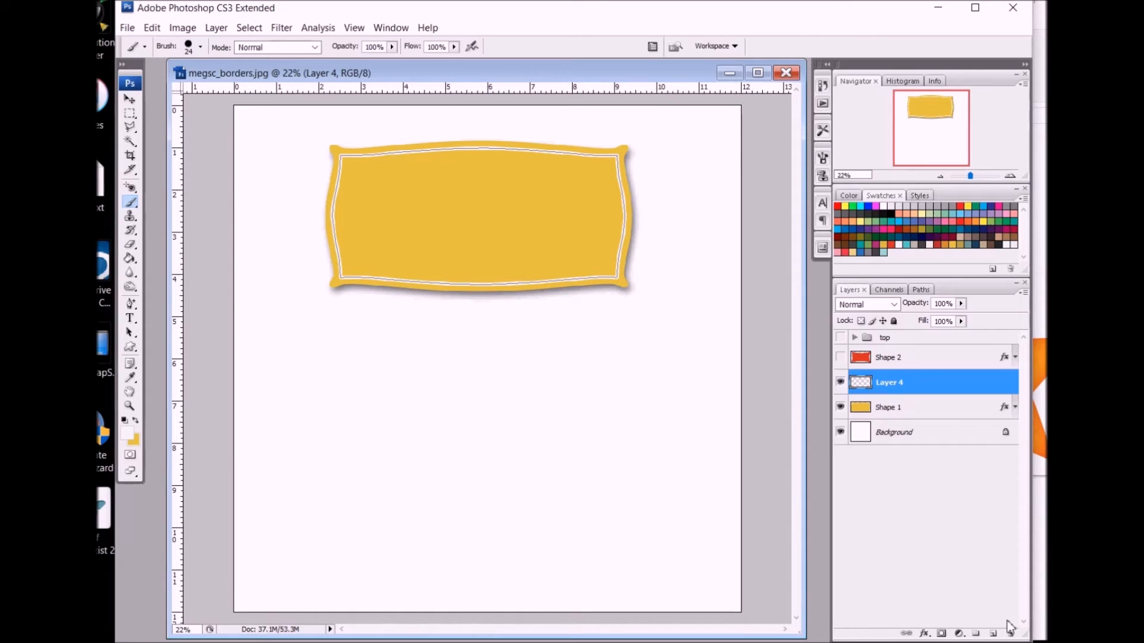
click(994, 634)
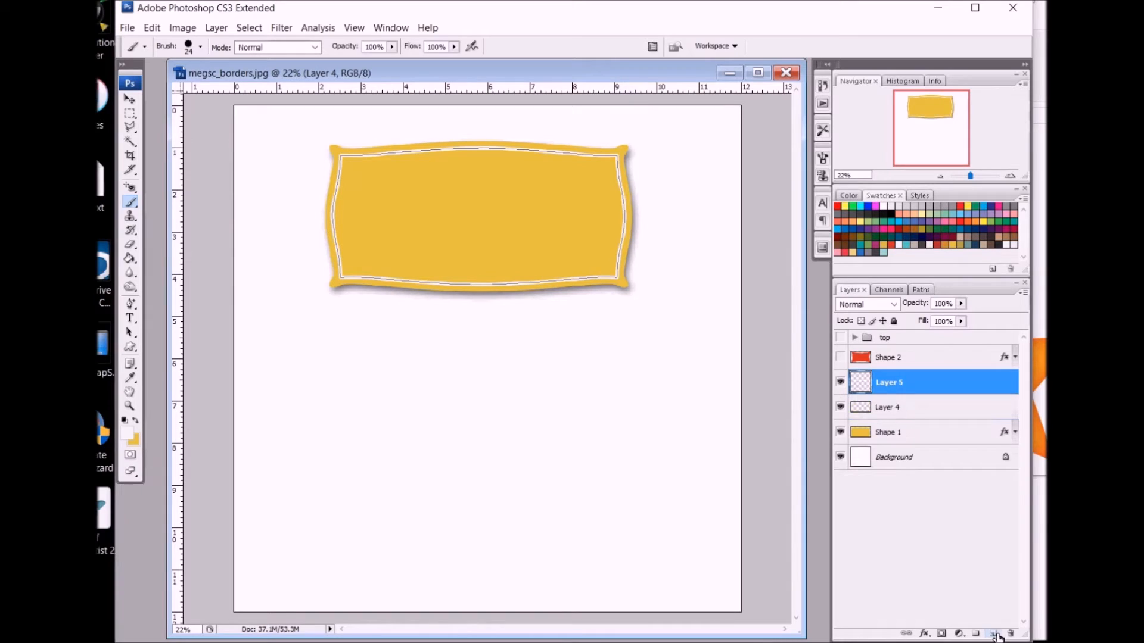
click(841, 407)
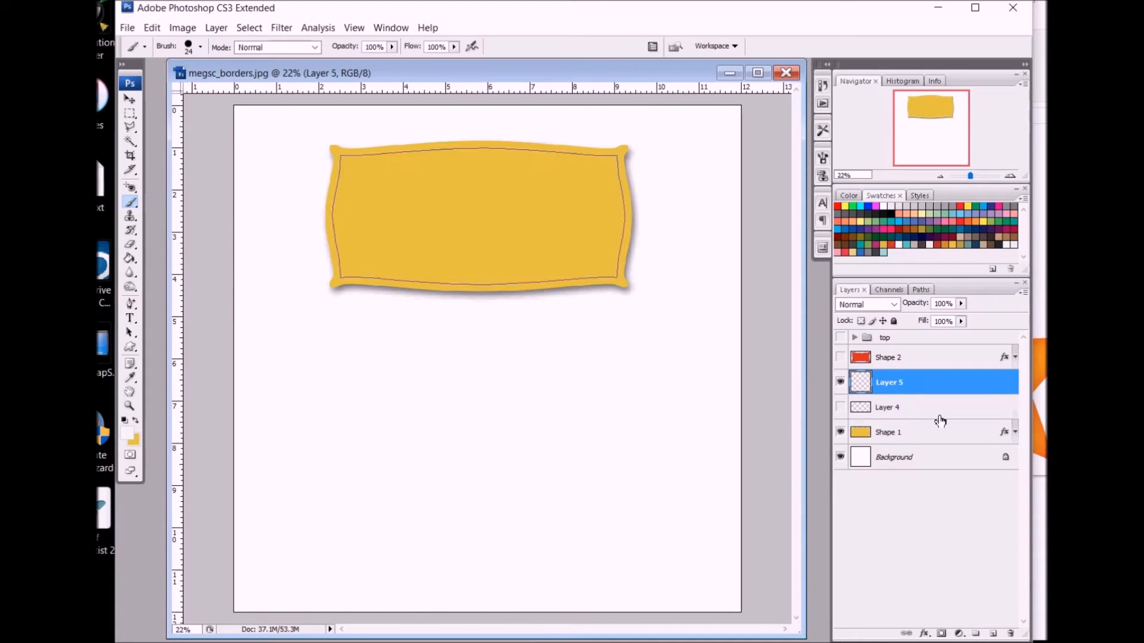
Delete the yellow shape's work path and show Layer 4 with the white border line again.
click(917, 289)
drag(907, 317, 1017, 638)
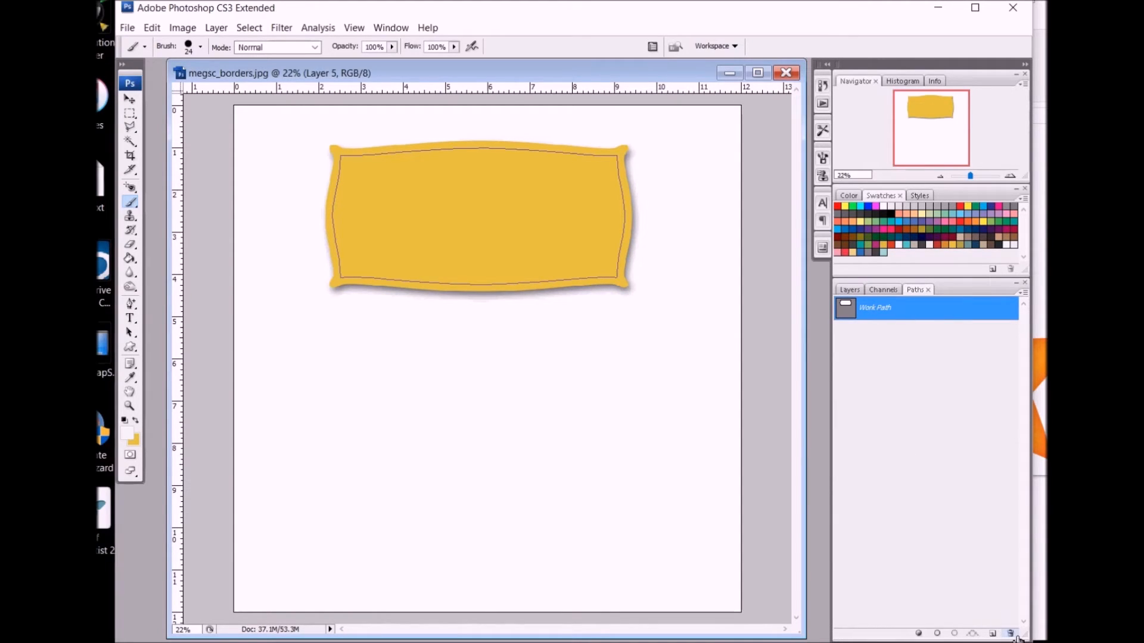
click(848, 291)
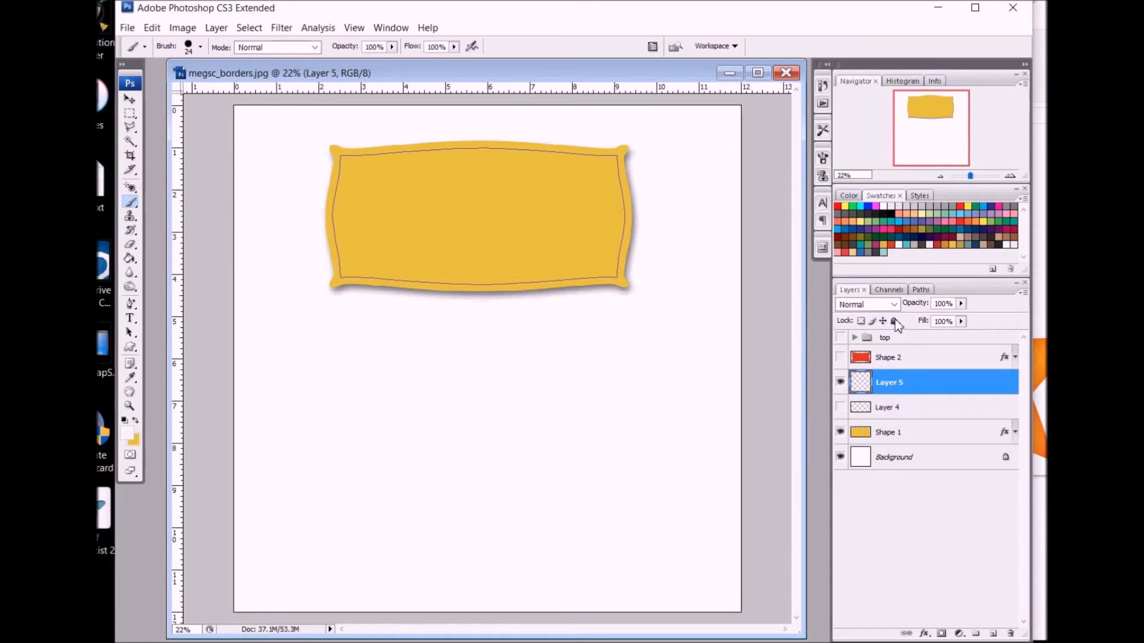
click(920, 292)
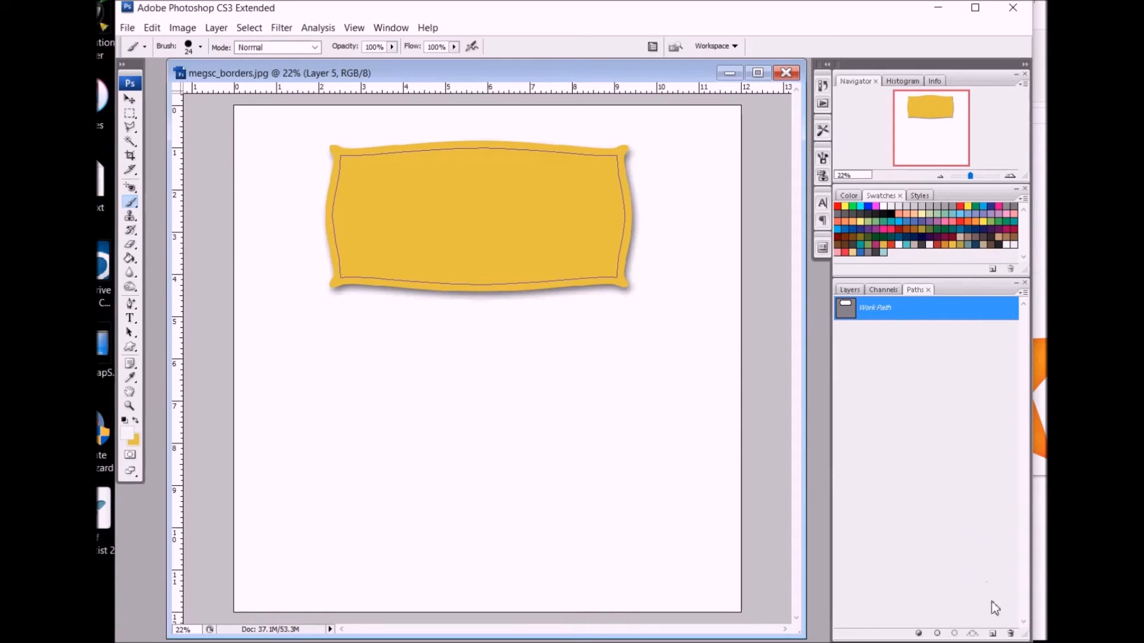
click(1017, 635)
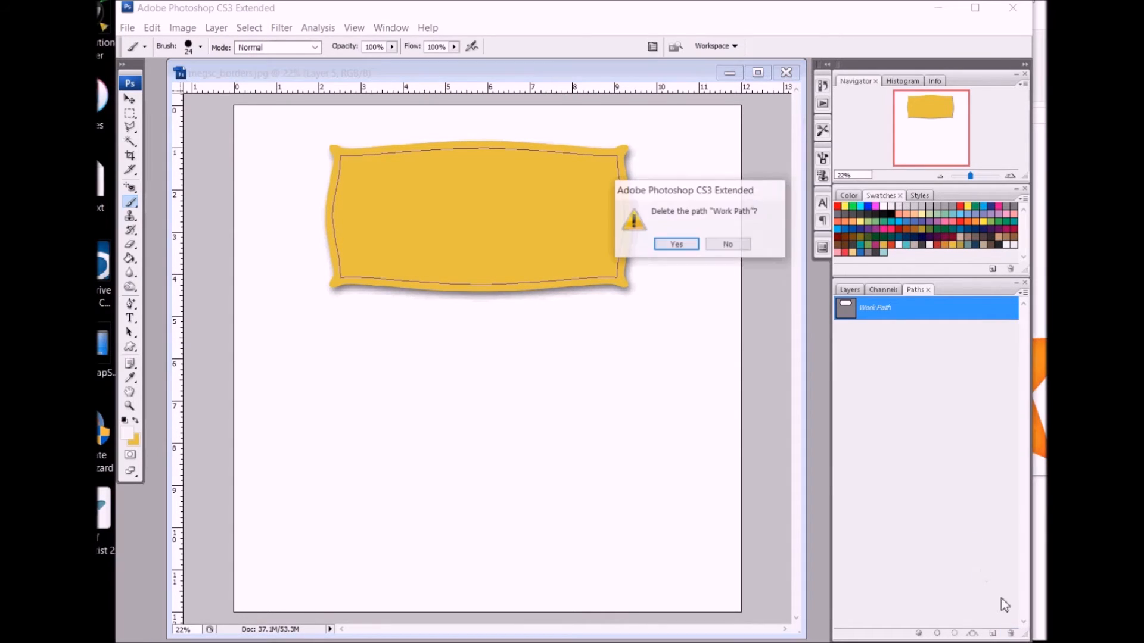
click(677, 247)
click(849, 290)
click(840, 408)
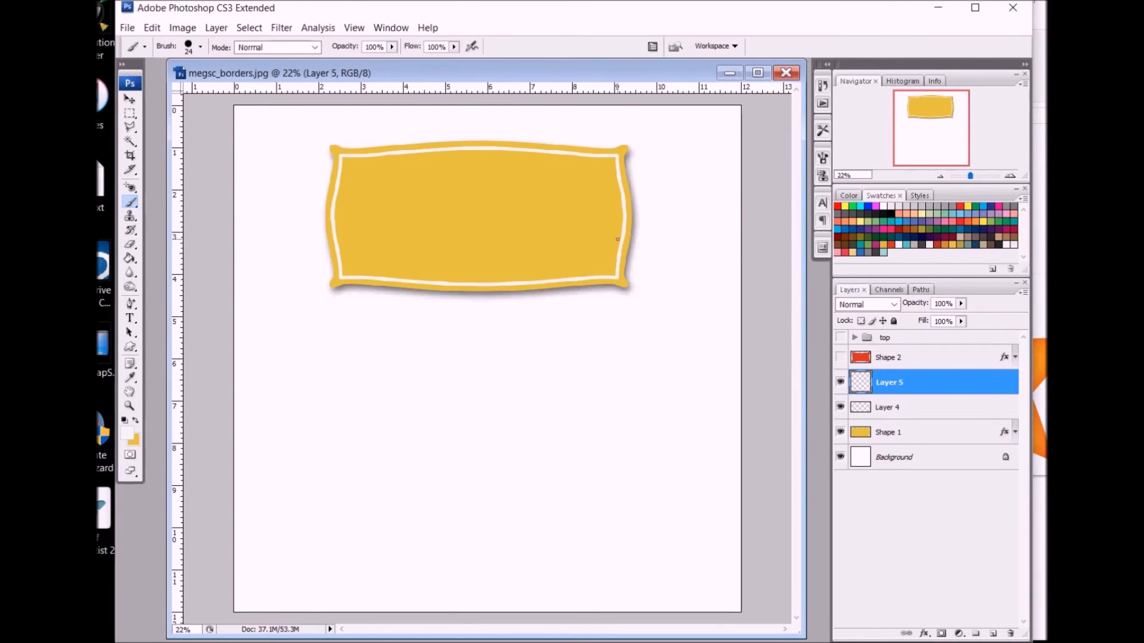
Show the Shape 2 layer and select its red area with the Magic Wand.
click(840, 357)
click(907, 361)
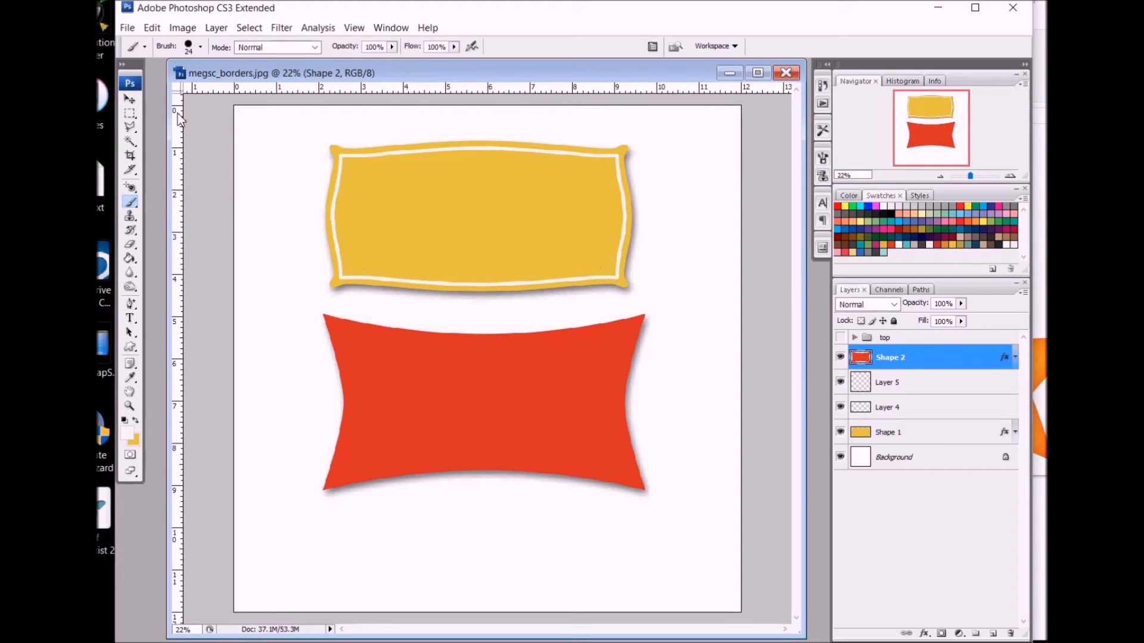
click(132, 143)
click(441, 380)
Contract the red shape's selection by 60 pixels.
click(249, 27)
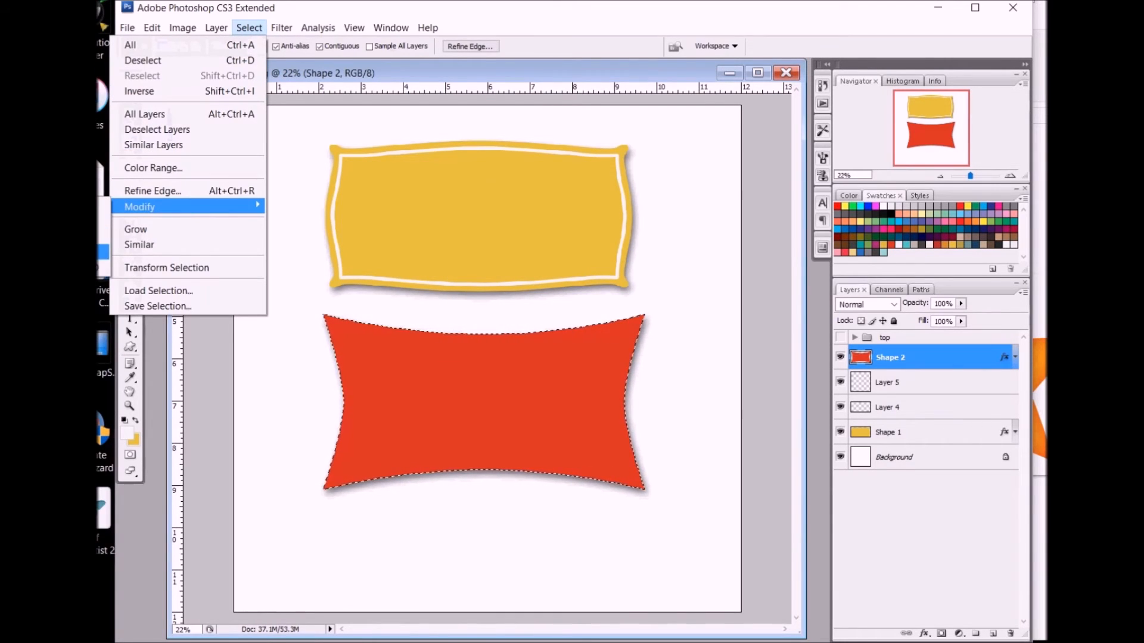
click(102, 238)
text(75)
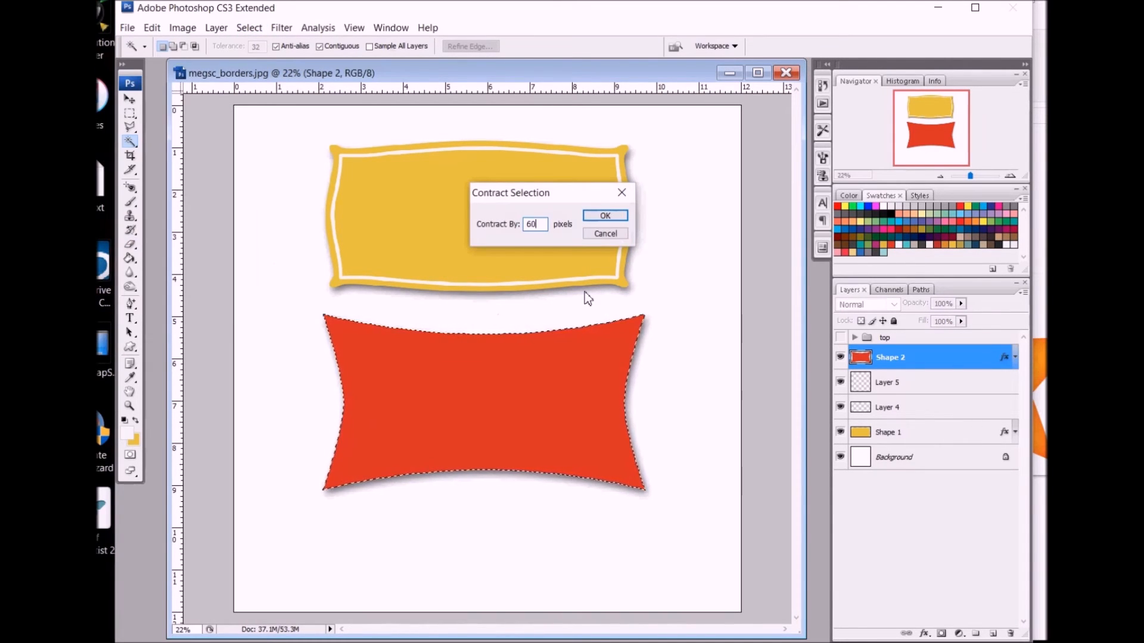
key(Return)
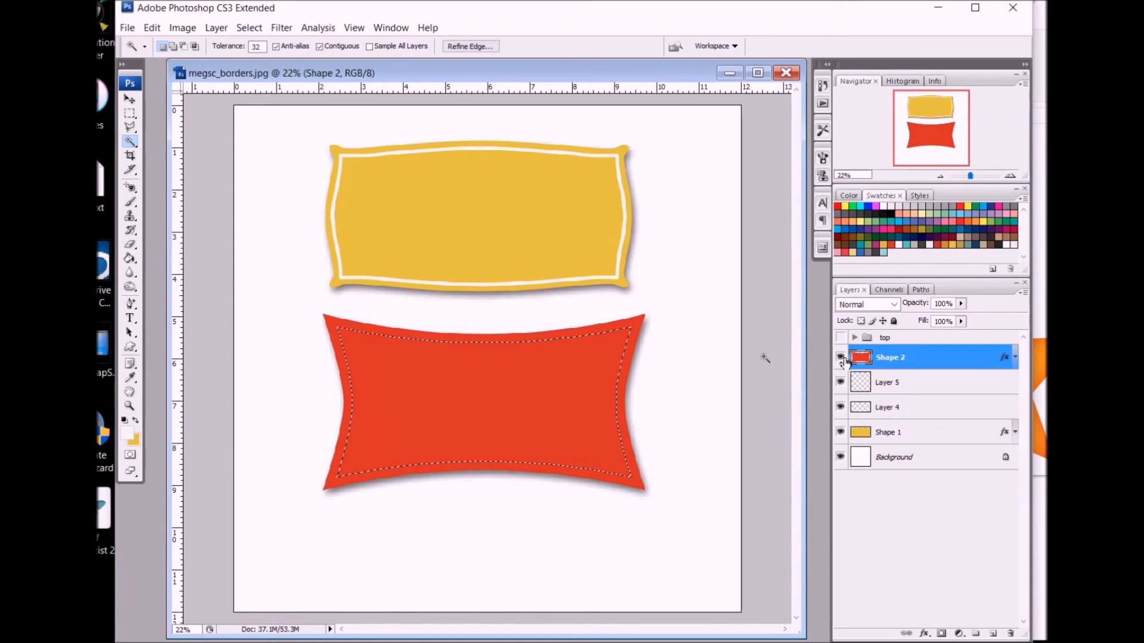
Add a new layer above Shape 2 and convert the contracted selection into a work path.
click(993, 633)
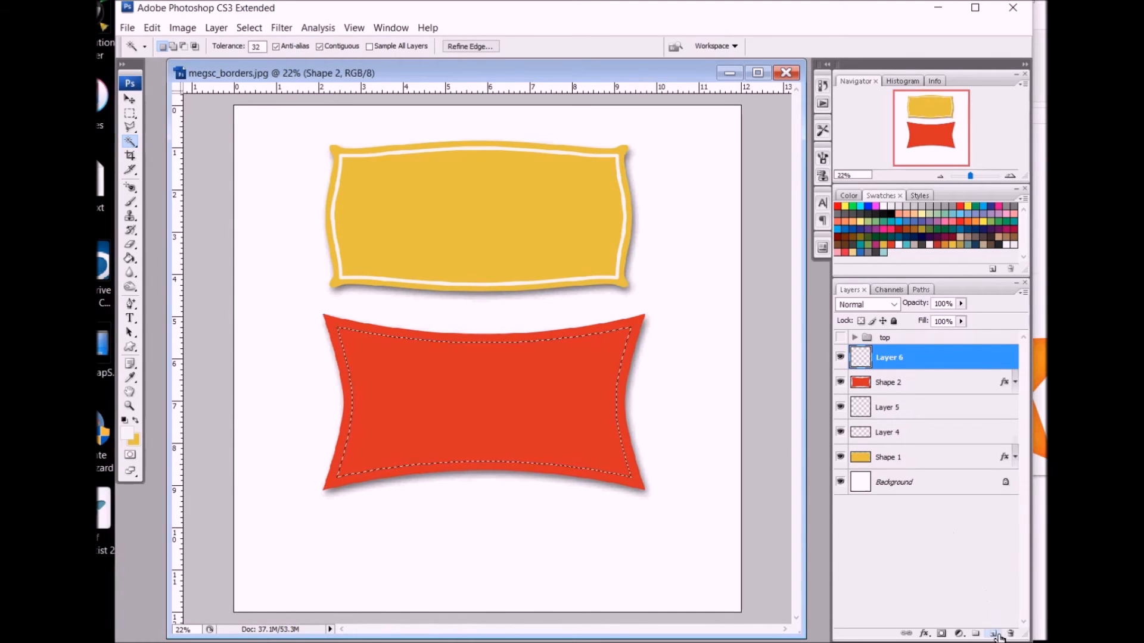
click(921, 290)
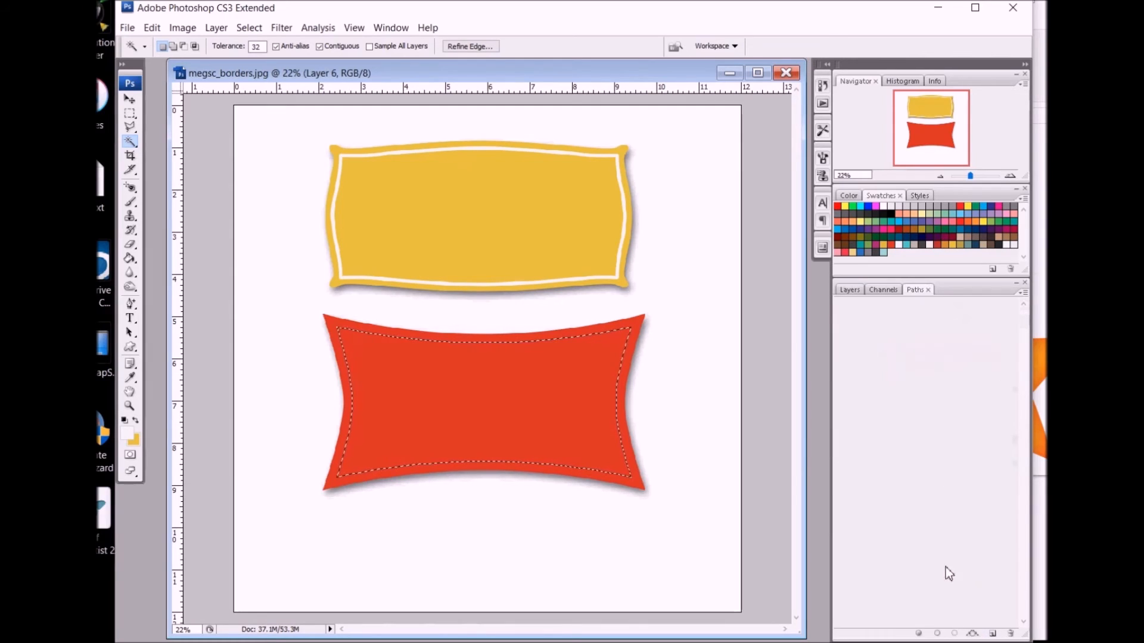
click(975, 634)
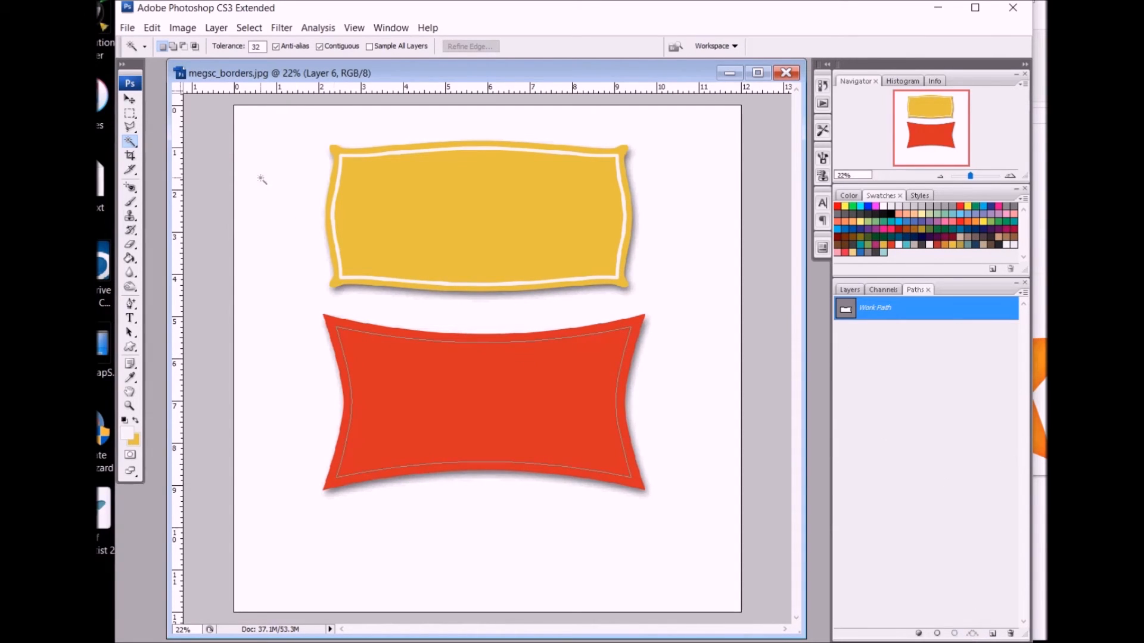
Activate the Brush tool and set its master diameter to 60 px.
click(132, 202)
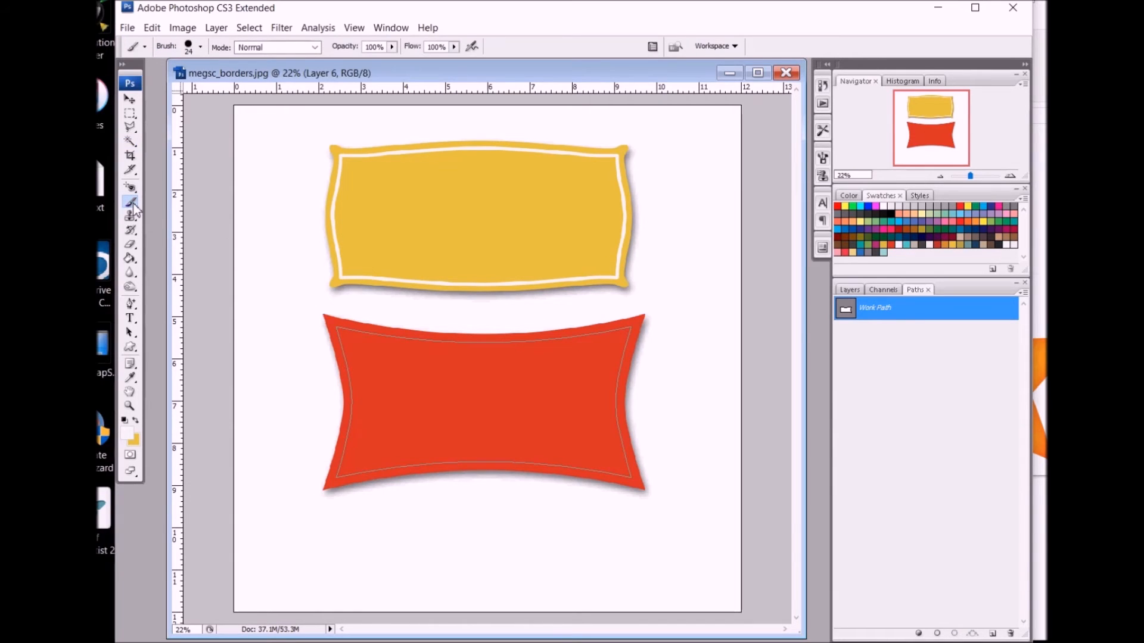
click(201, 47)
click(256, 76)
text(60)
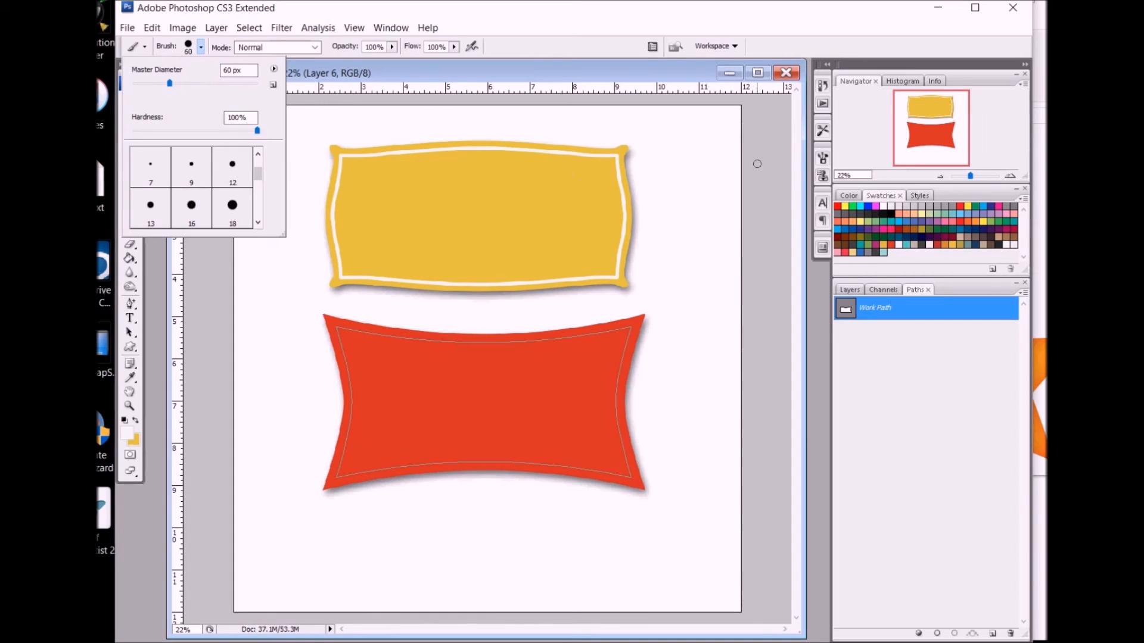
Try stroking the red shape's work path as white dots with the brush tip spacing at 180%, and undo the stroke.
click(822, 159)
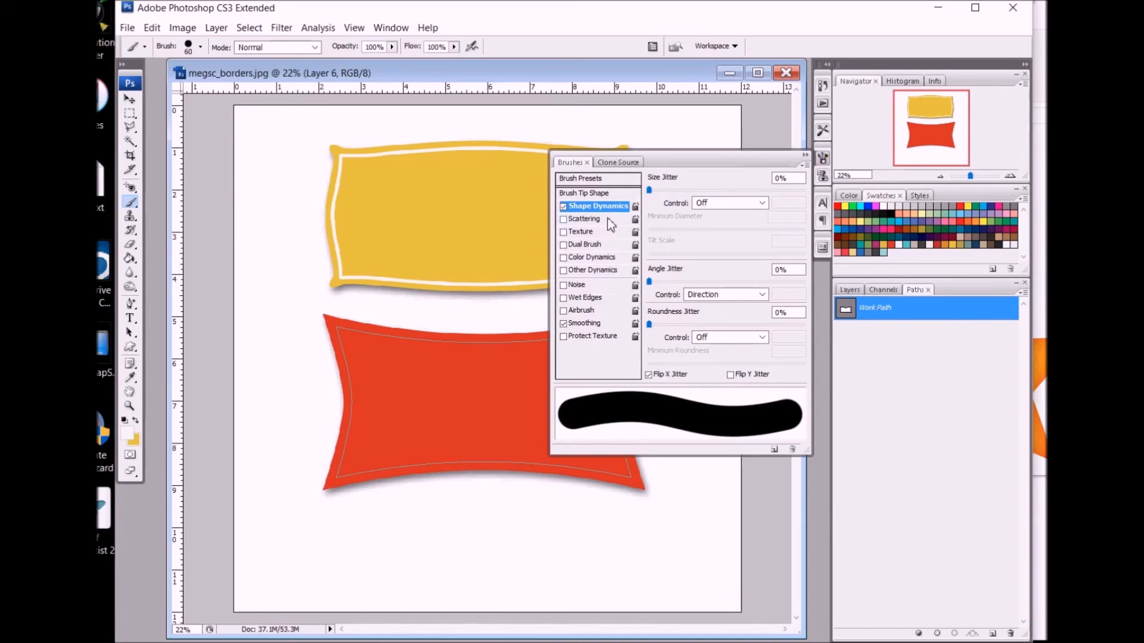
click(603, 195)
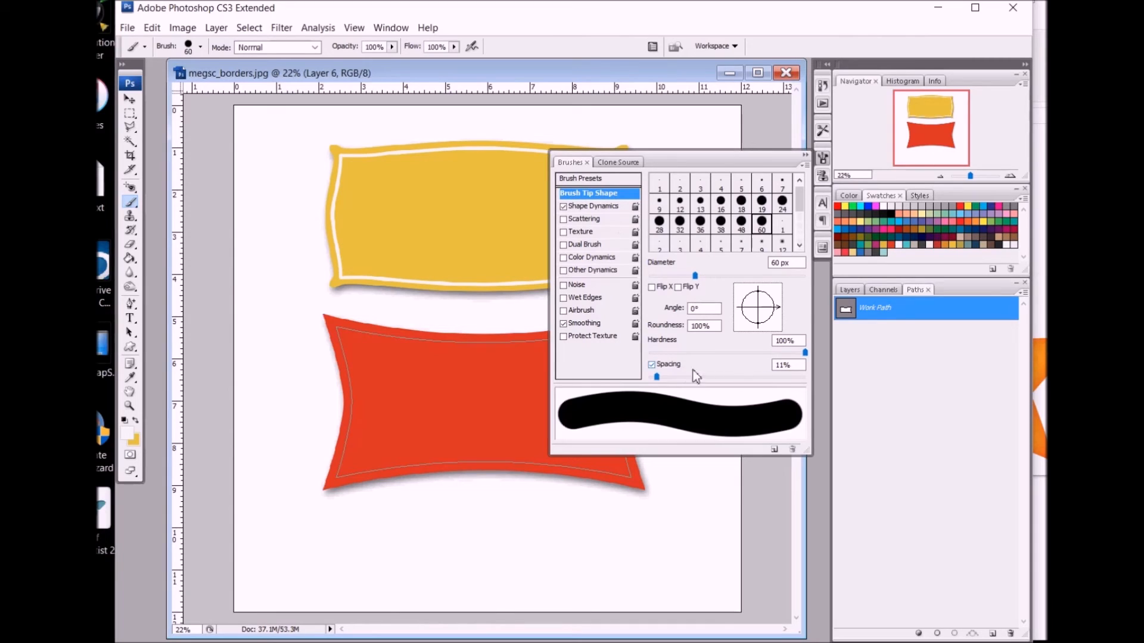
drag(657, 377, 652, 379)
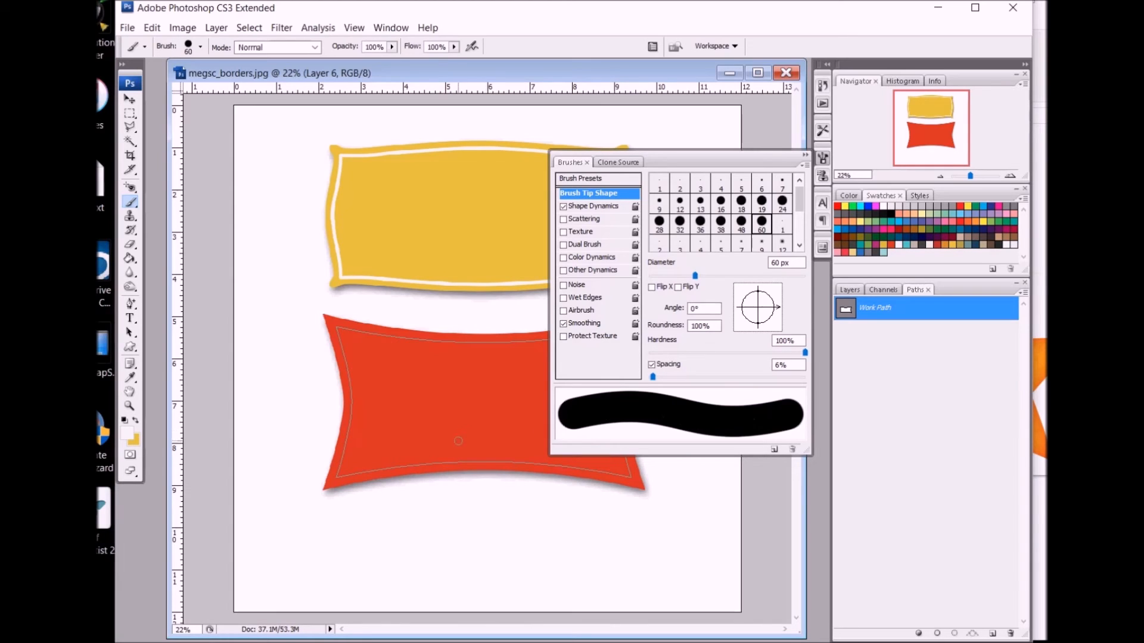
drag(661, 378, 759, 377)
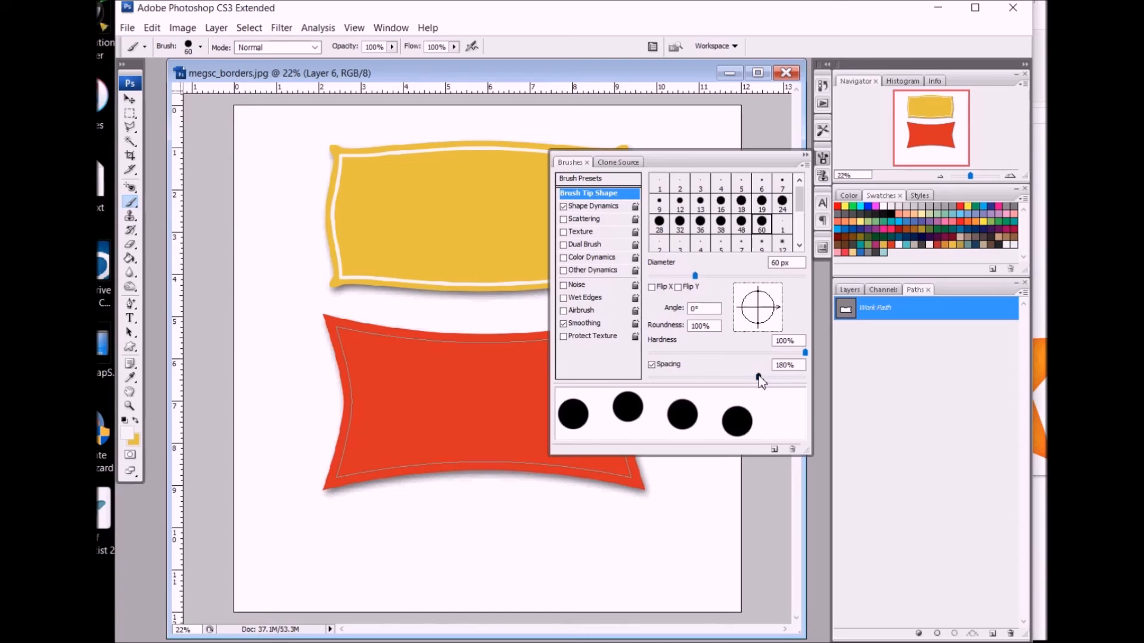
click(941, 636)
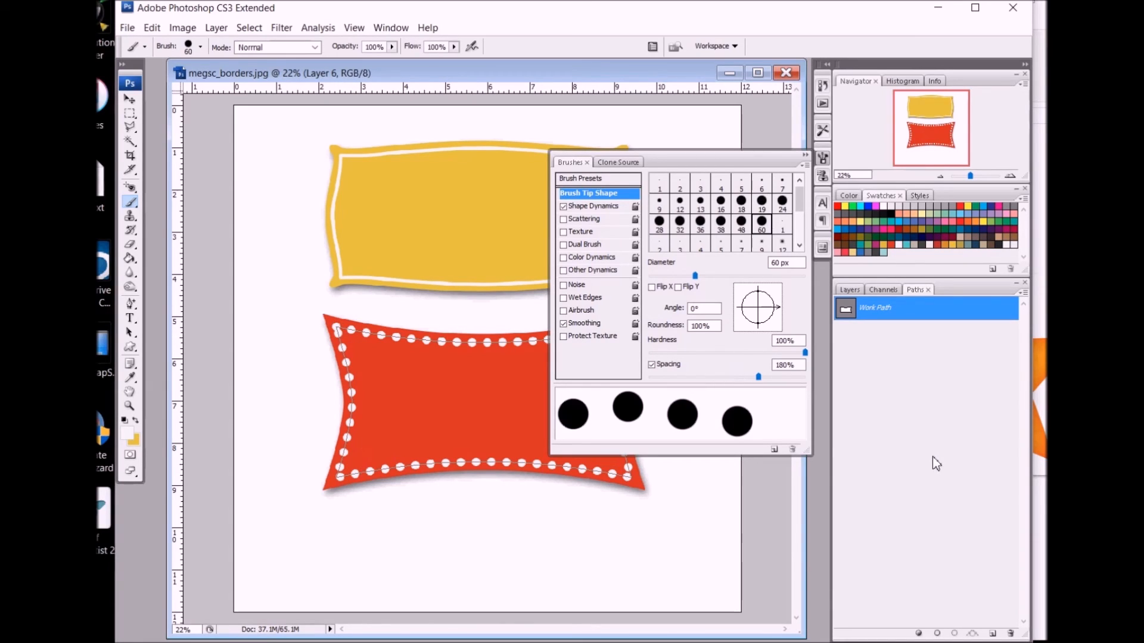
key(ctrl+z)
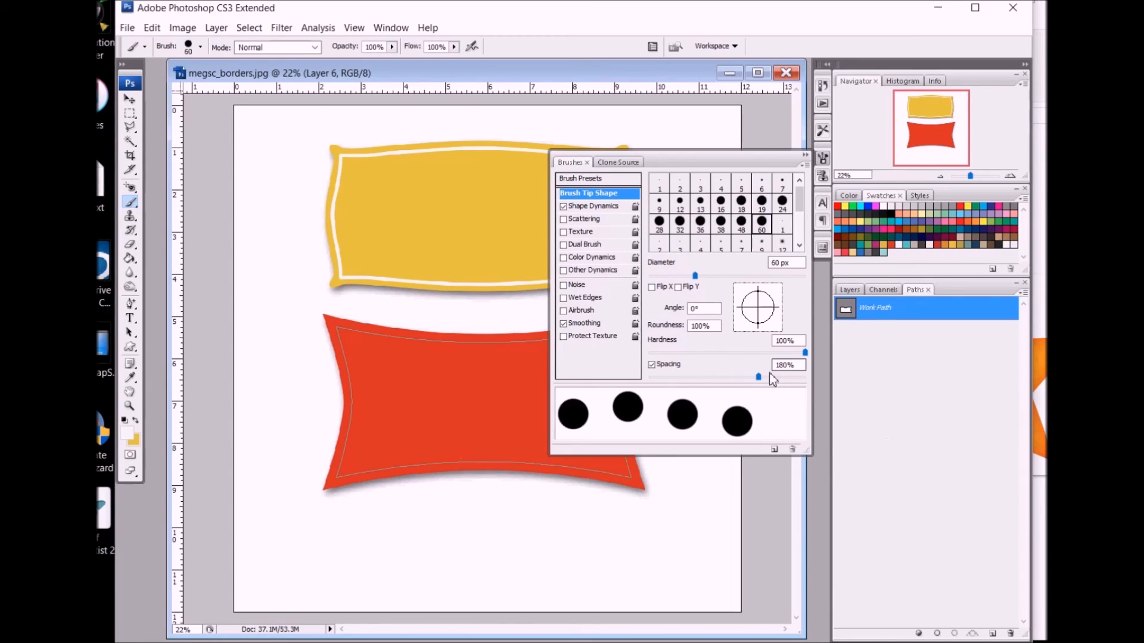
Try the dotted stroke on the work path with the brush spacing widened to 195%, and undo it.
drag(762, 376, 768, 376)
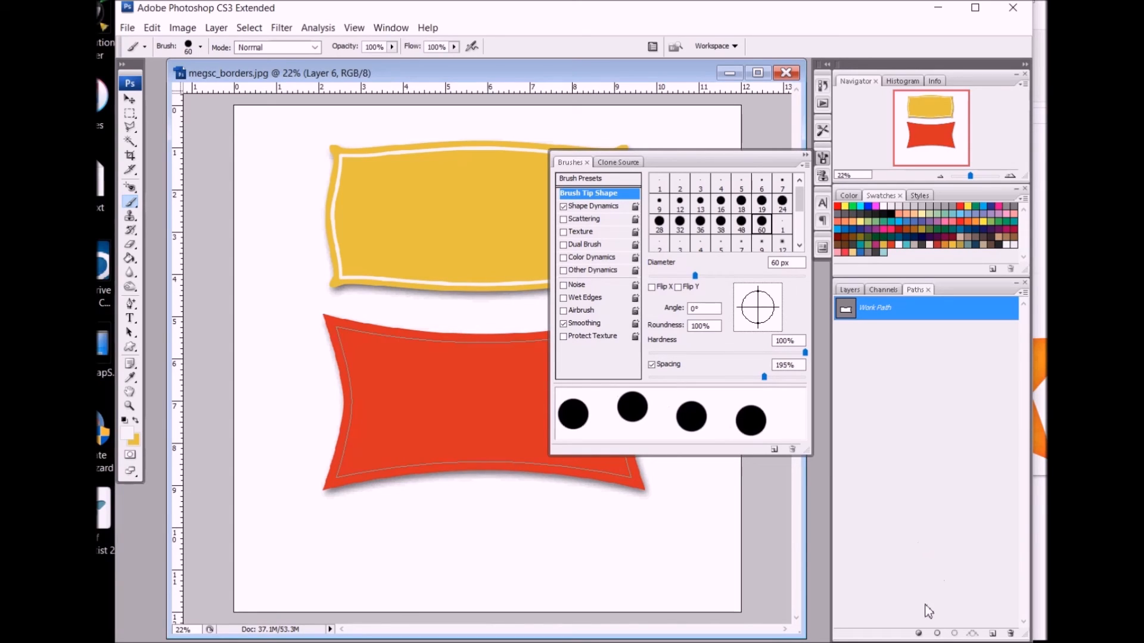
click(938, 634)
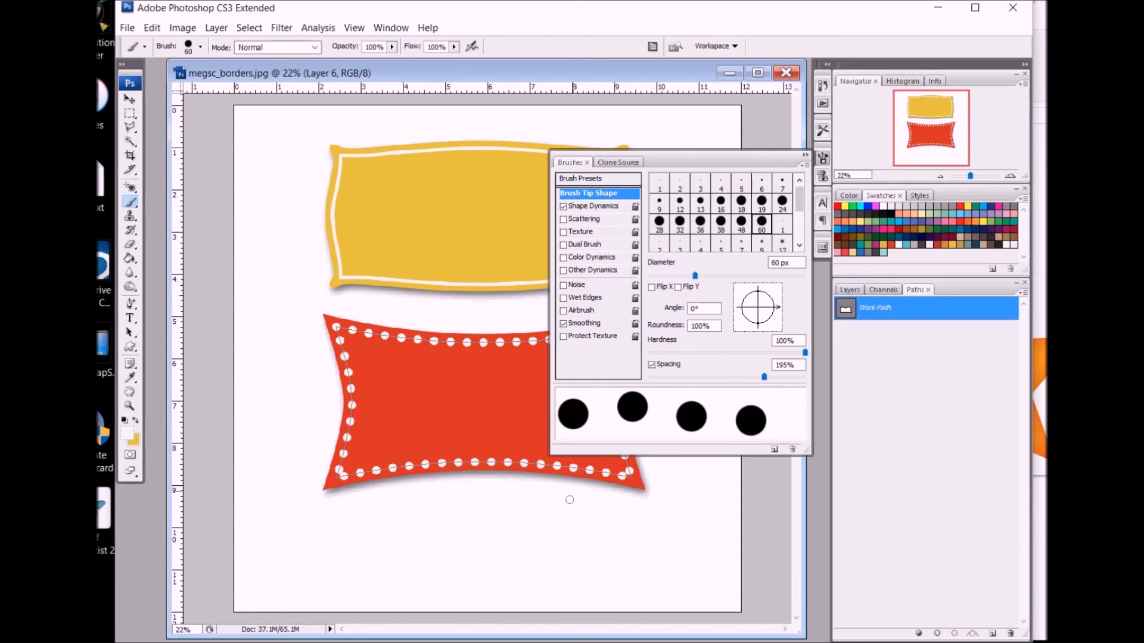
click(804, 155)
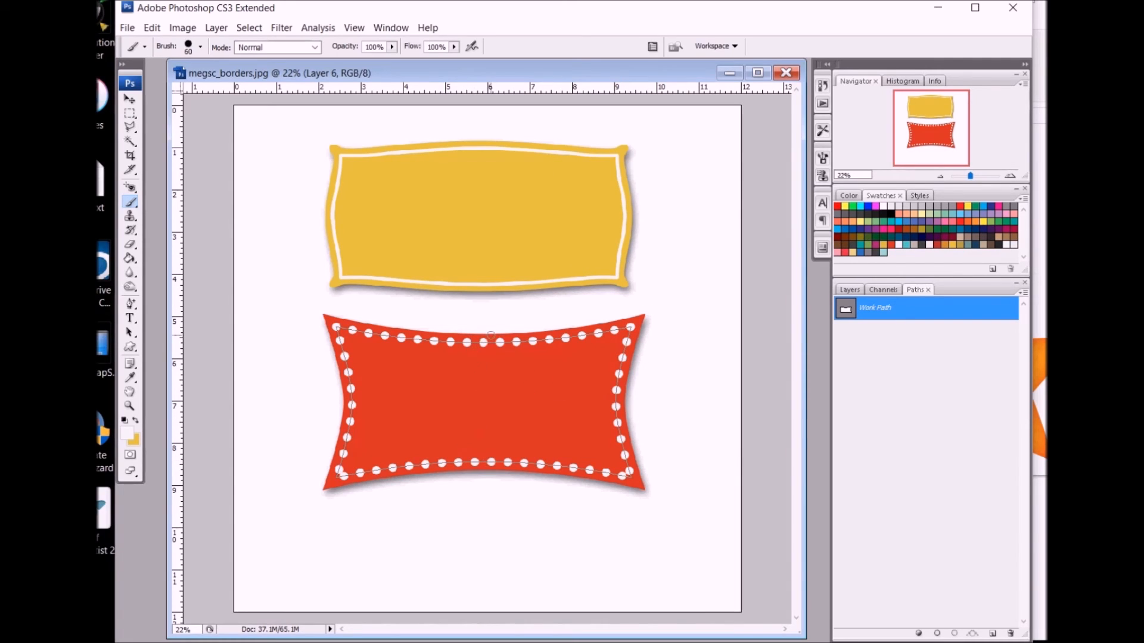
key(ctrl+z)
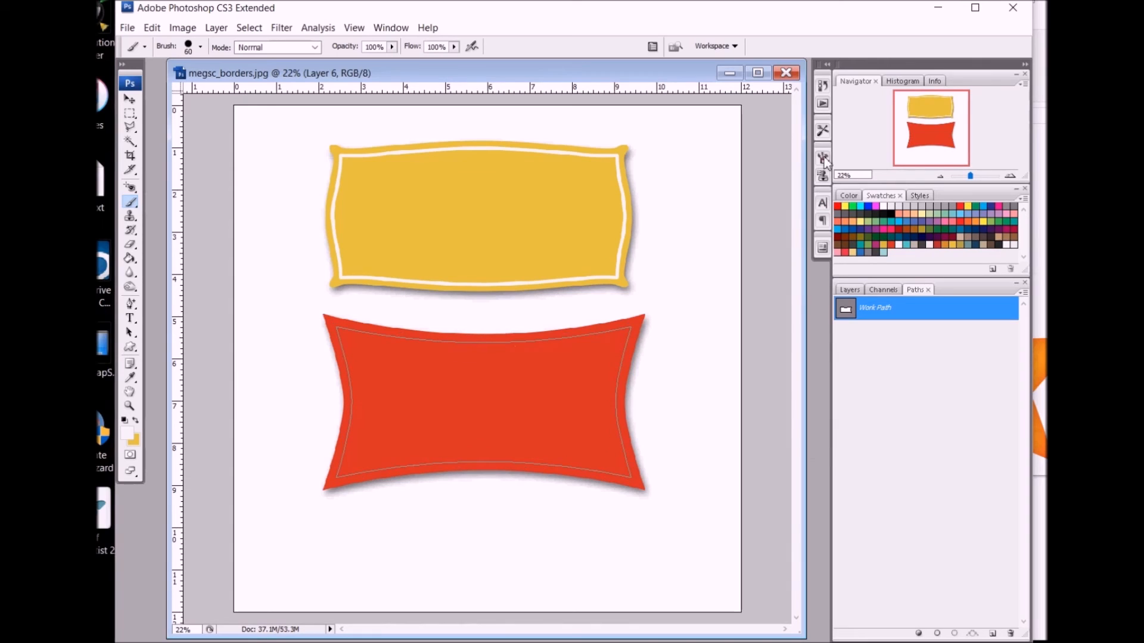
Set the brush tip spacing to 182% and stroke the red shape's work path with white dots.
click(823, 158)
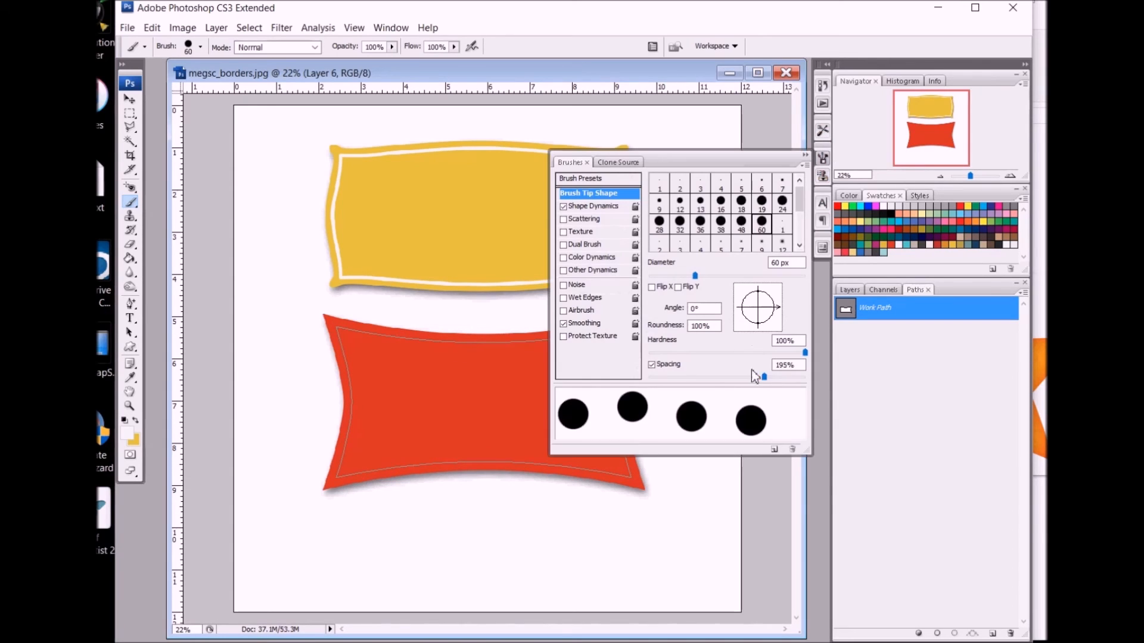
drag(761, 378, 759, 378)
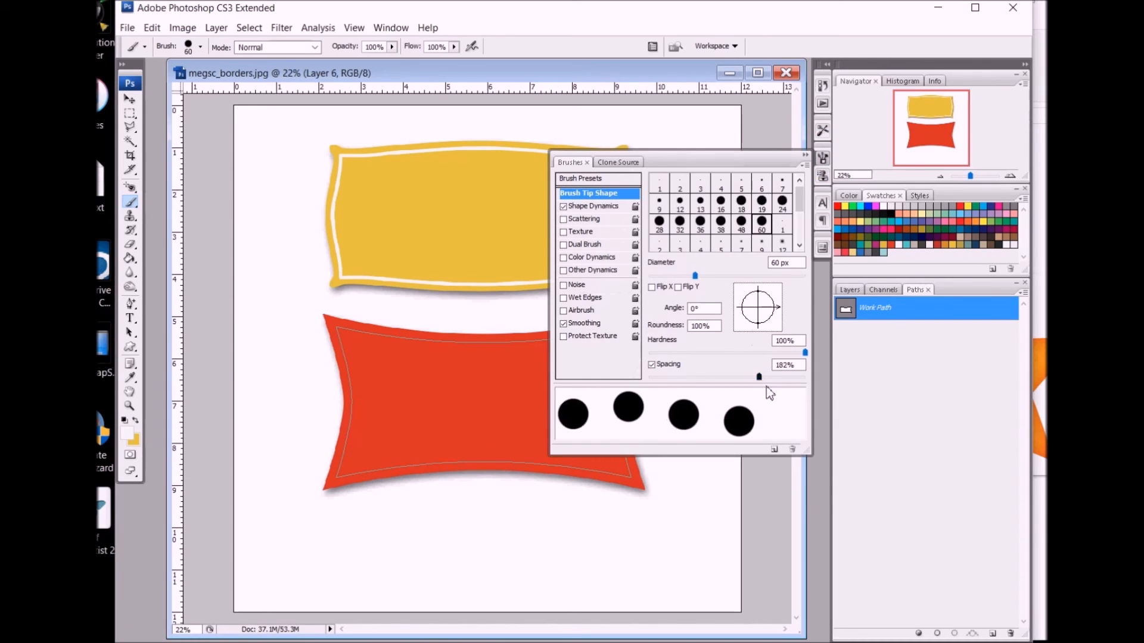
click(937, 634)
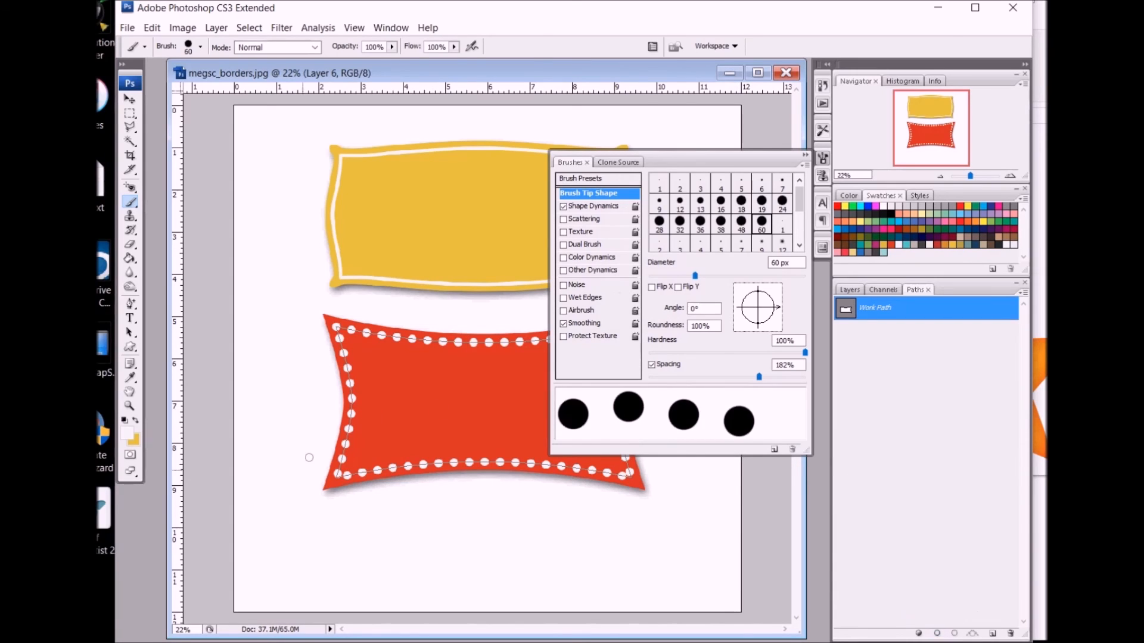
click(823, 158)
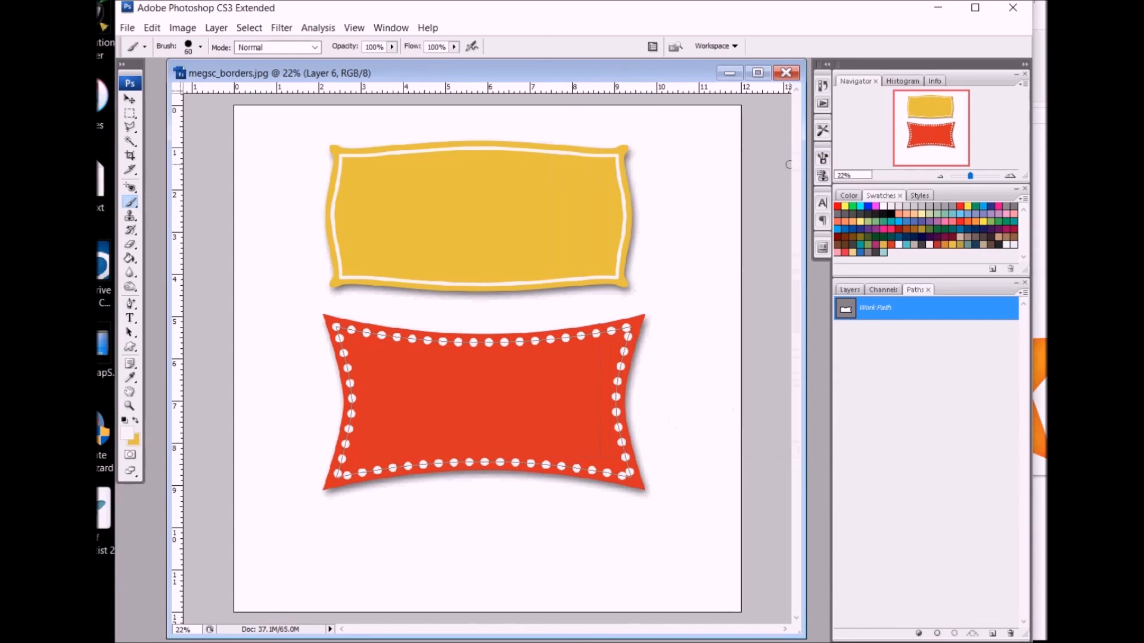
Delete the red shape's work path and return to the layer list.
click(1010, 634)
click(673, 243)
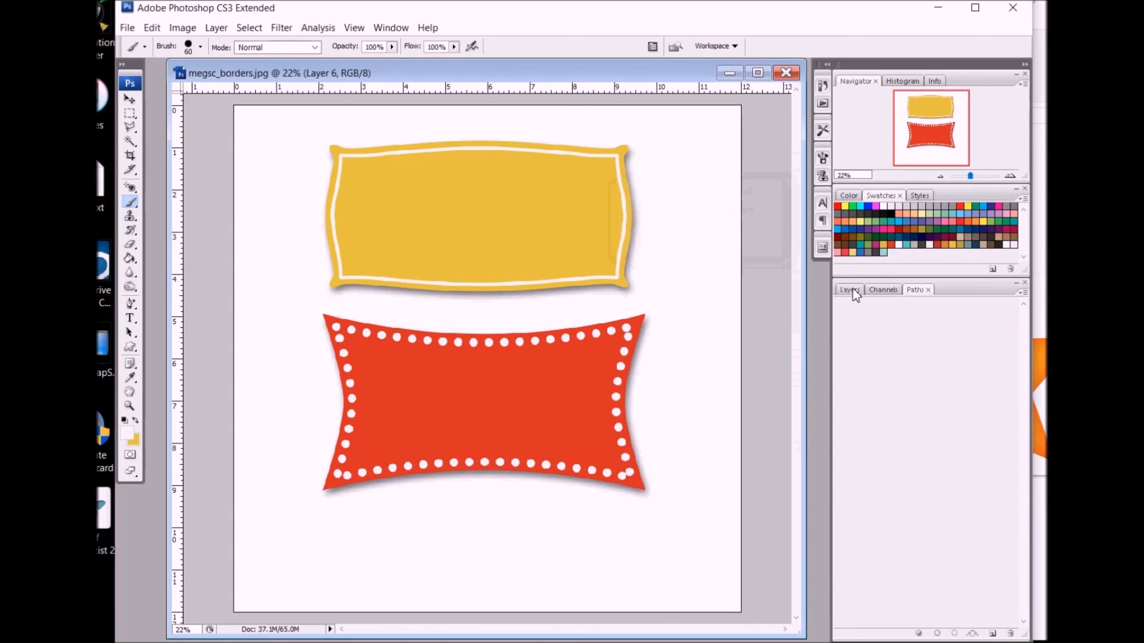
click(850, 290)
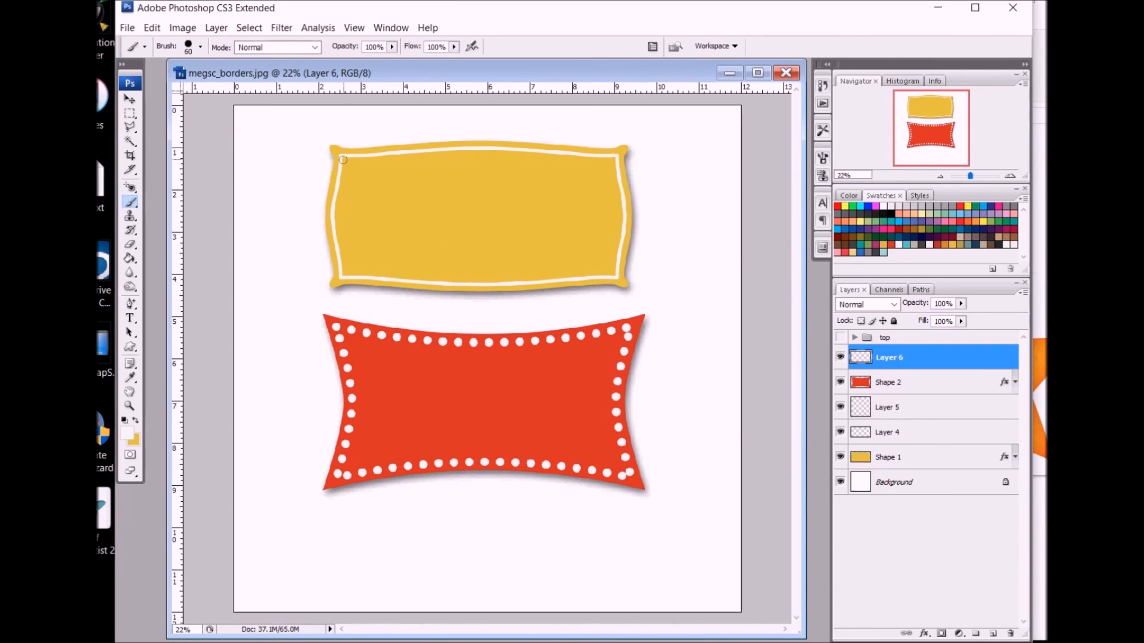